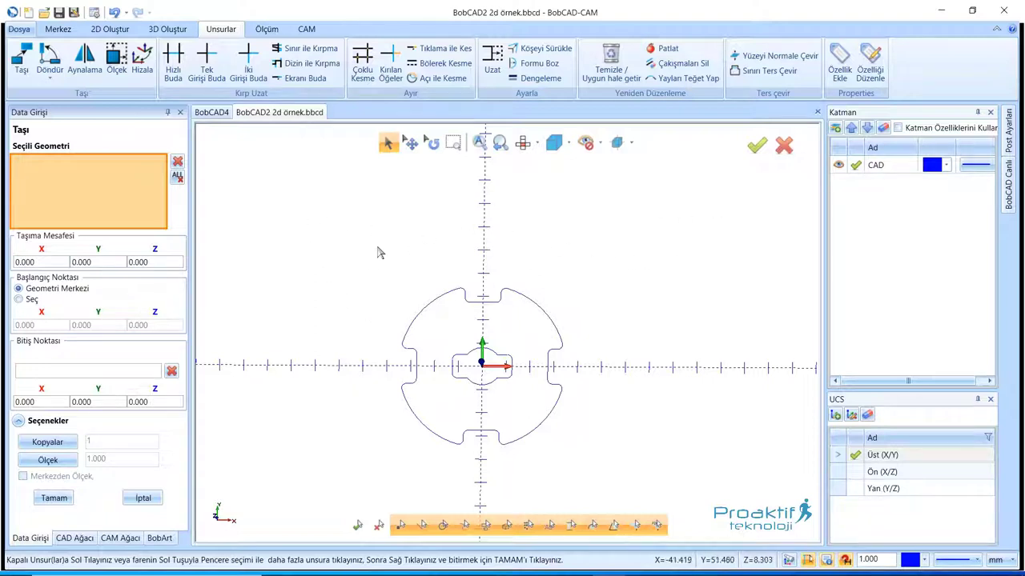
# Step: Window-select the gear part and move it to end point -74, 67 (74 mm left, 67 mm up)
pyautogui.moveTo(386, 263); pyautogui.dragTo(605, 466)
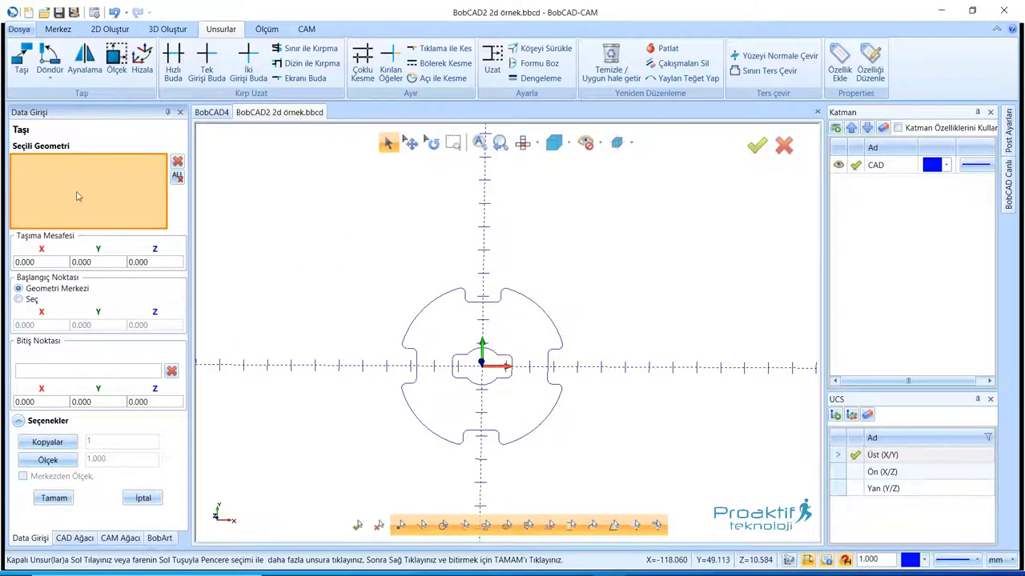
pyautogui.moveTo(380, 263); pyautogui.dragTo(609, 466)
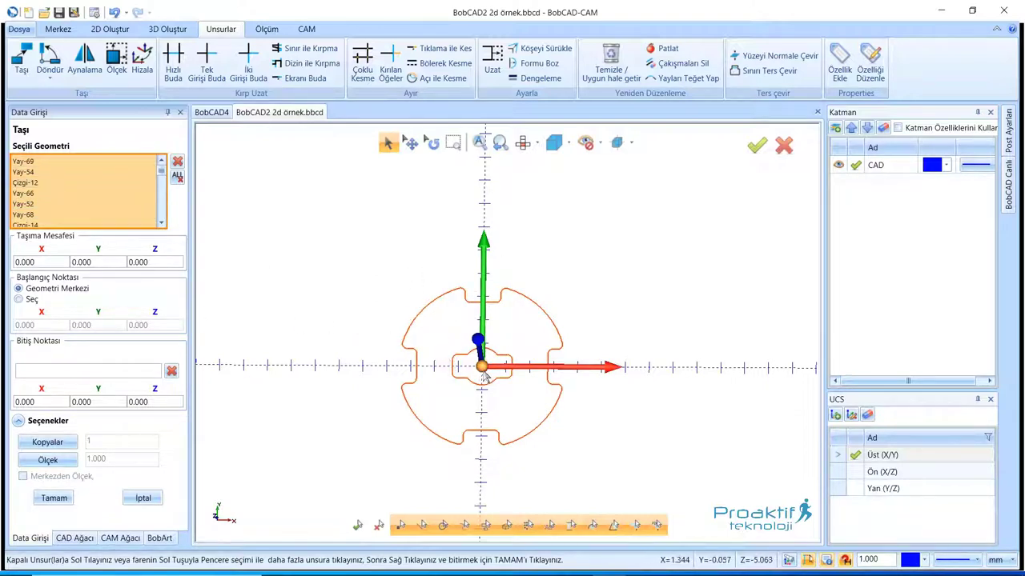
pyautogui.moveTo(508, 377)
pyautogui.mouseDown(button='middle')
pyautogui.moveTo(496, 328)
pyautogui.moveTo(505, 352)
pyautogui.moveTo(488, 375)
pyautogui.mouseUp(button='middle')
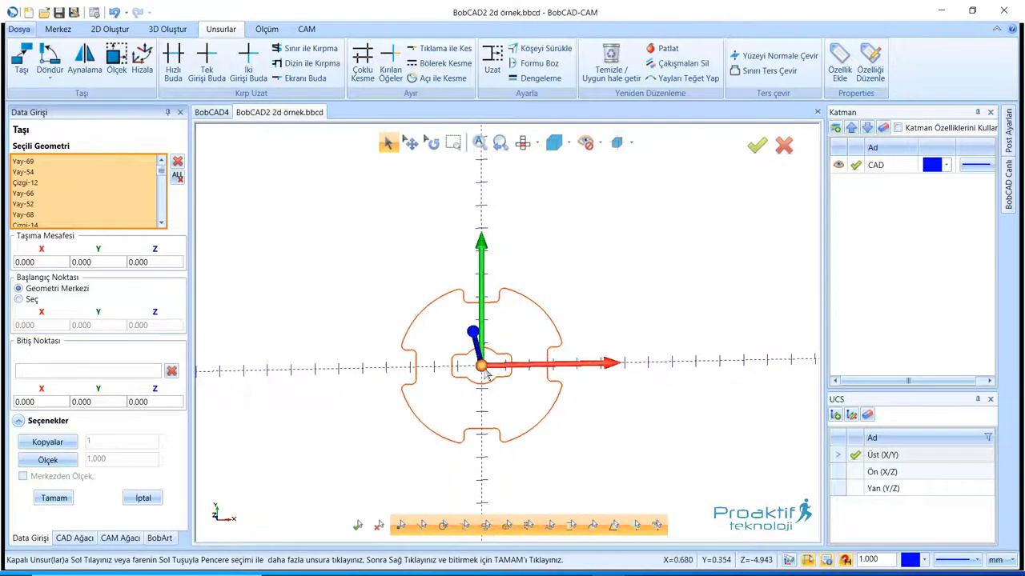
pyautogui.moveTo(483, 372)
pyautogui.mouseDown()
pyautogui.moveTo(632, 299)
pyautogui.moveTo(583, 337)
pyautogui.moveTo(272, 240)
pyautogui.moveTo(581, 295)
pyautogui.moveTo(455, 263)
pyautogui.moveTo(429, 236)
pyautogui.moveTo(620, 228)
pyautogui.moveTo(393, 225)
pyautogui.moveTo(329, 338)
pyautogui.moveTo(609, 232)
pyautogui.moveTo(424, 353)
pyautogui.moveTo(326, 221)
pyautogui.mouseUp()
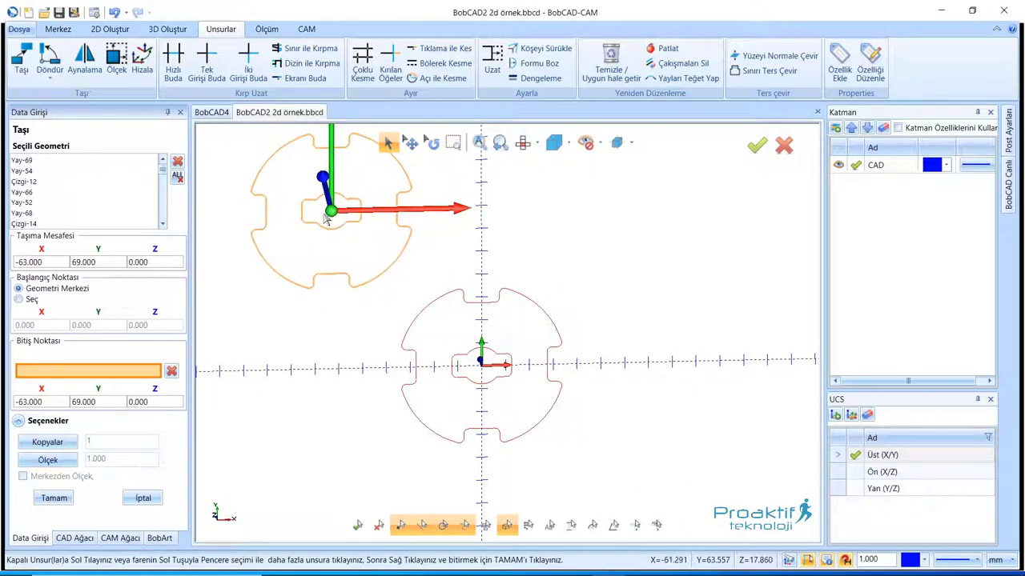
pyautogui.click(305, 215)
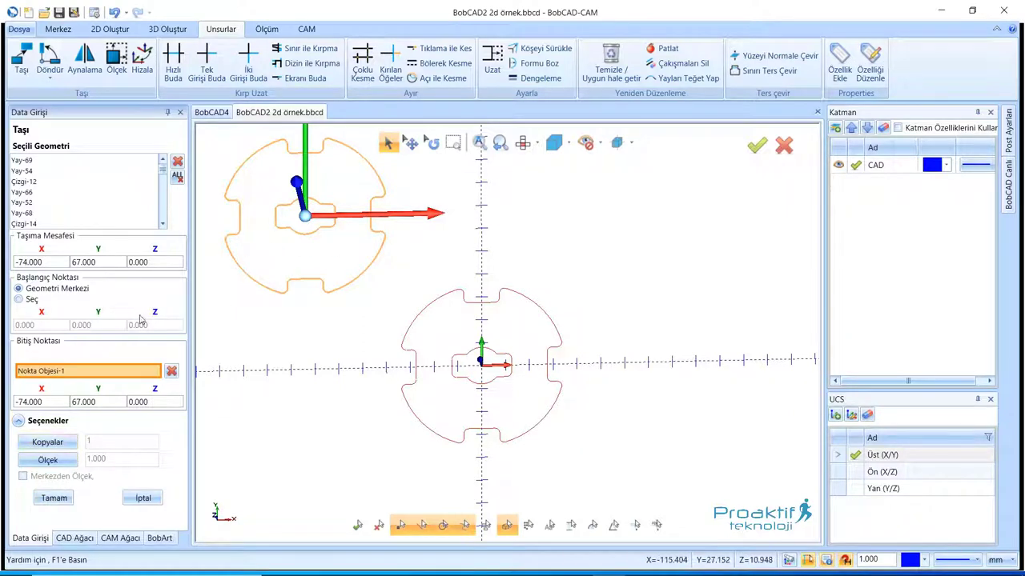
pyautogui.click(54, 498)
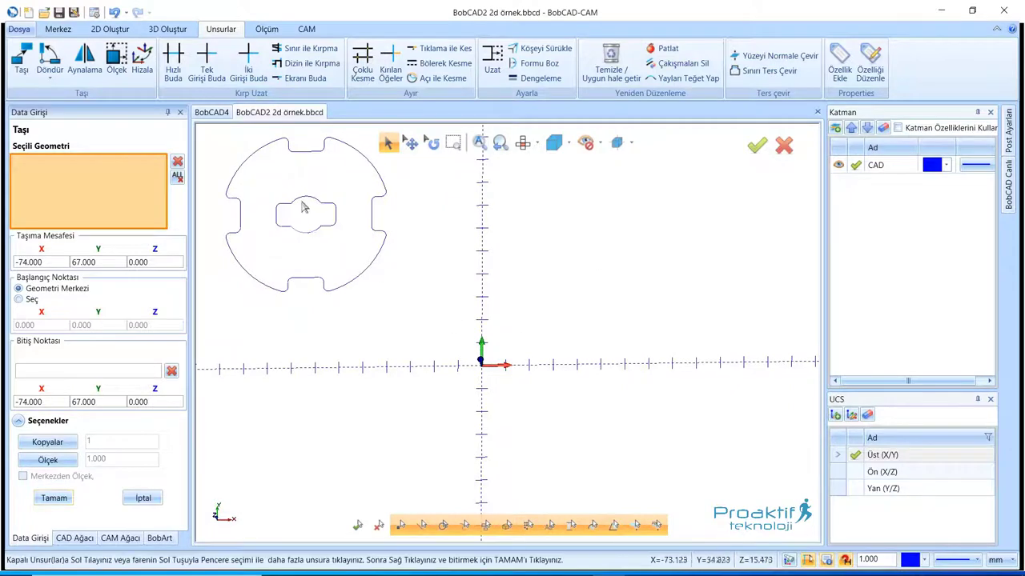
# Step: Window-select the whole relocated gear part
pyautogui.scroll(-3, 316, 258)
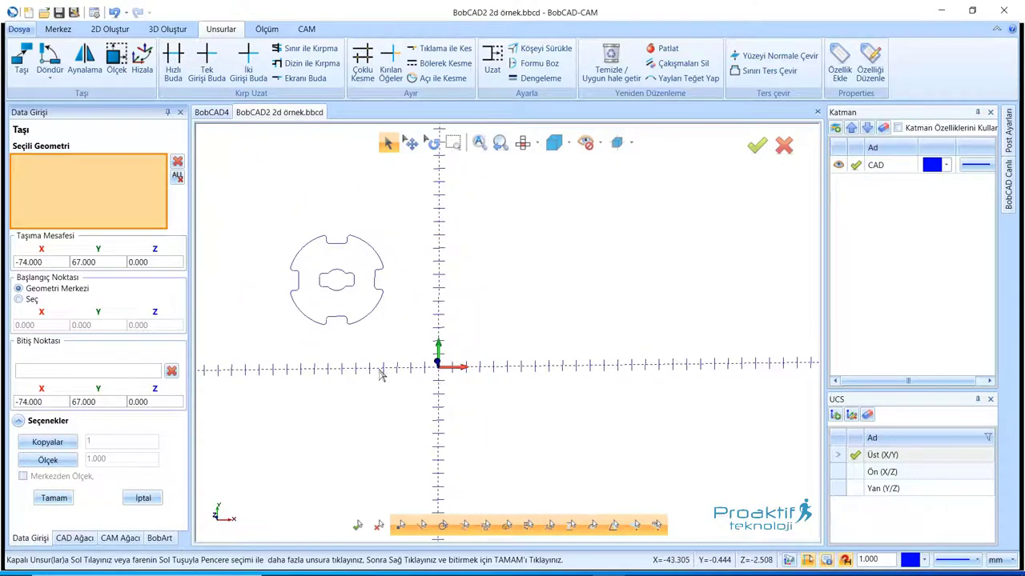
pyautogui.scroll(2, 317, 261)
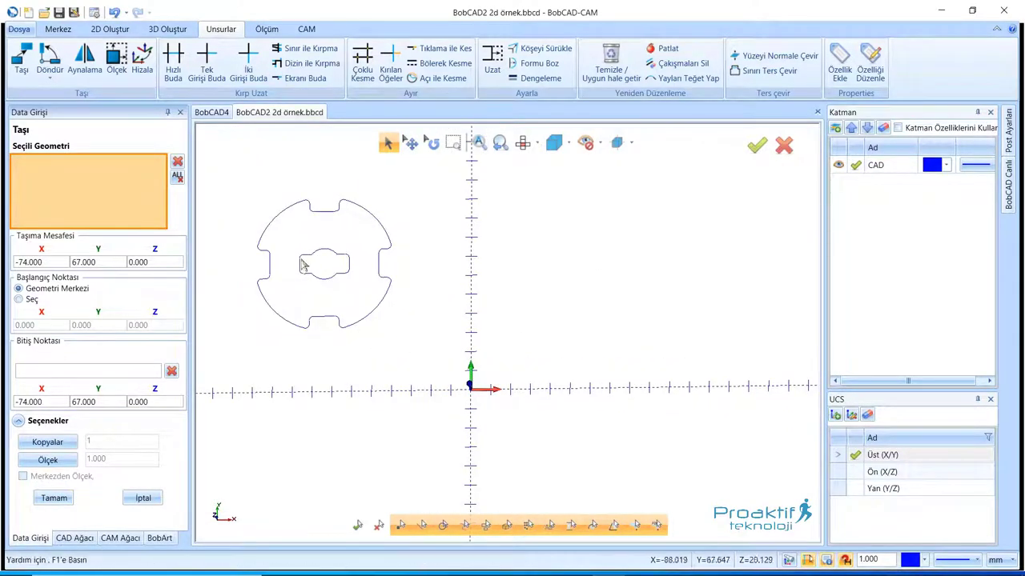
pyautogui.moveTo(244, 196); pyautogui.dragTo(372, 311)
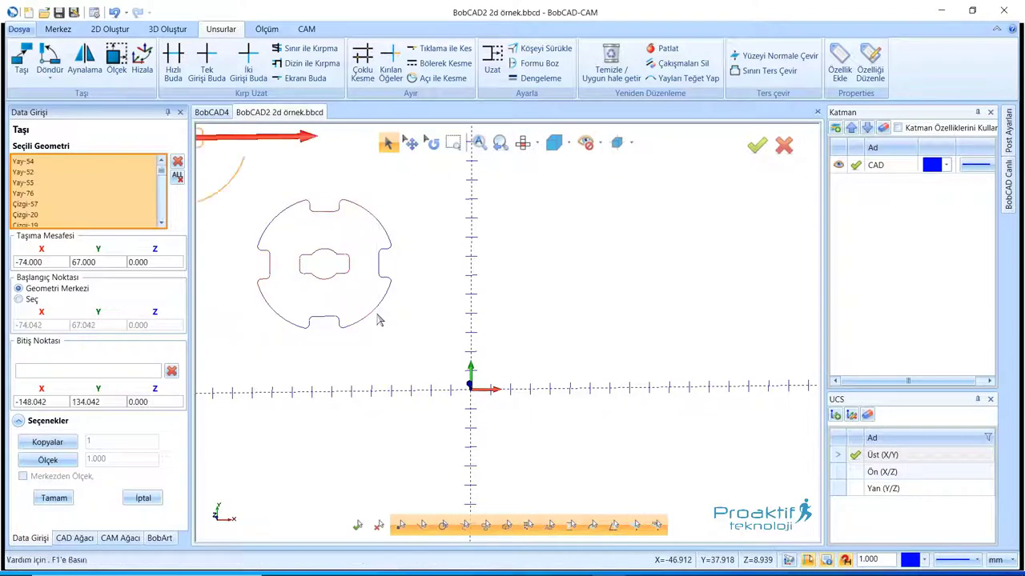
pyautogui.click(177, 175)
pyautogui.moveTo(229, 181); pyautogui.dragTo(421, 363)
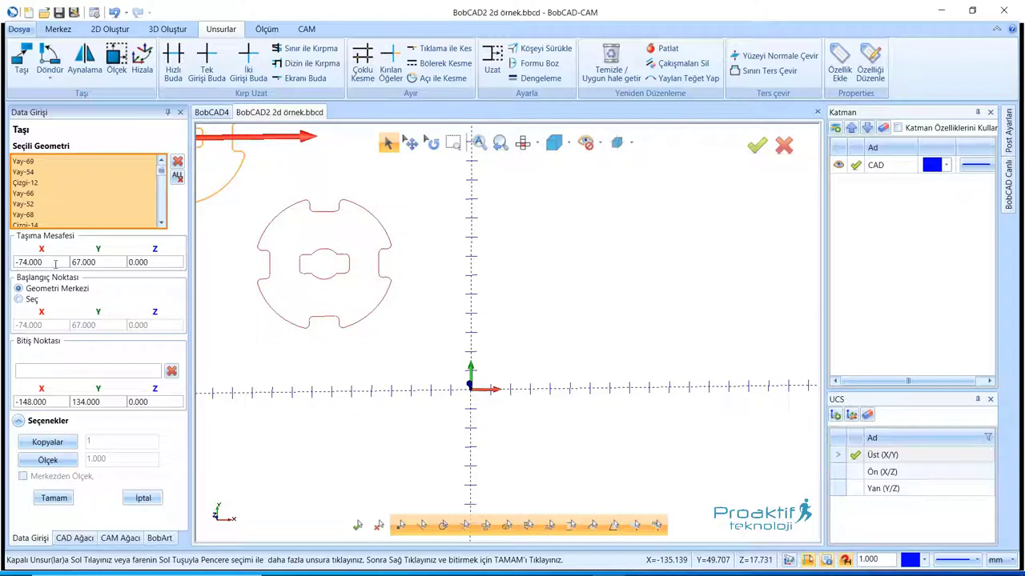
# Step: Set the move distances and end point X and Y to 0, then apply the move
pyautogui.doubleClick(32, 262)
pyautogui.write('0')
pyautogui.click(101, 263)
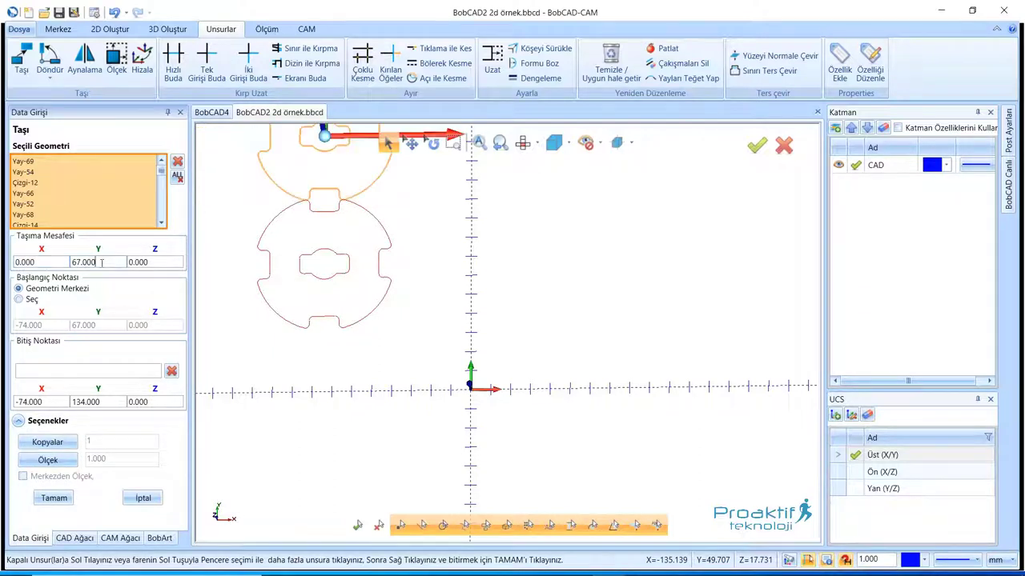
pyautogui.doubleClick(115, 262)
pyautogui.write('0')
pyautogui.click(51, 400)
pyautogui.write('0')
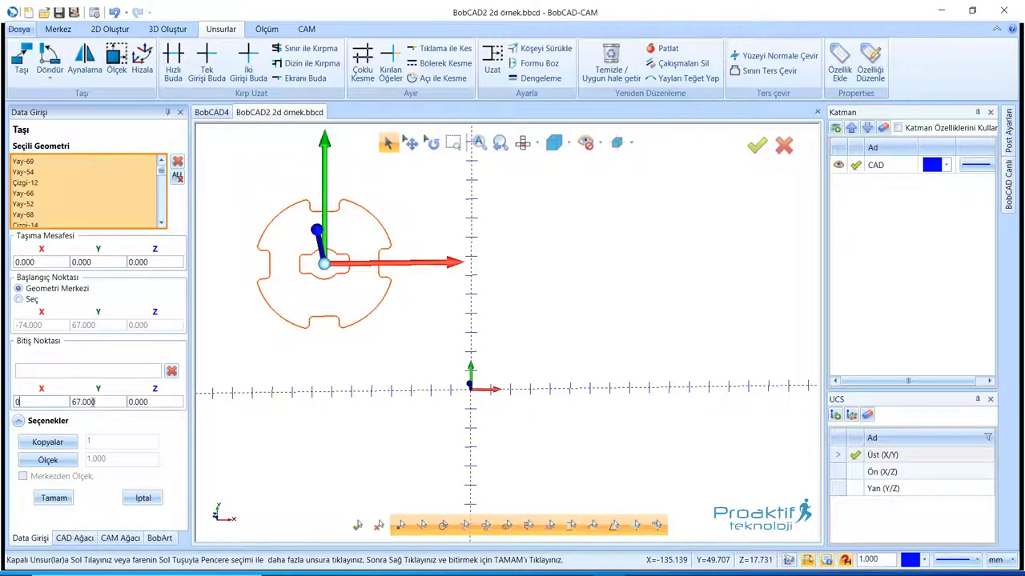
pyautogui.click(96, 401)
pyautogui.doubleClick(94, 402)
pyautogui.write('0')
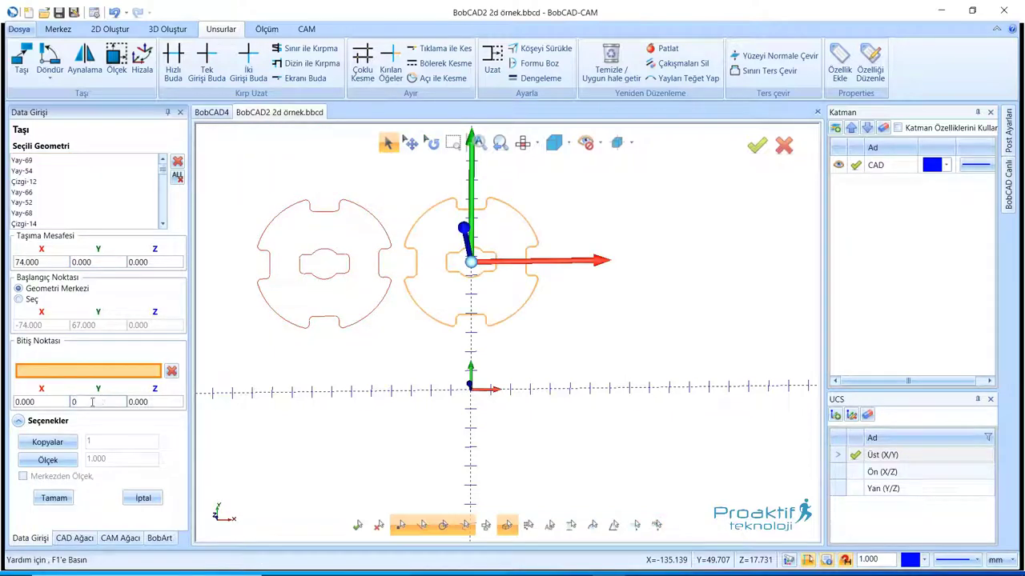
pyautogui.click(168, 402)
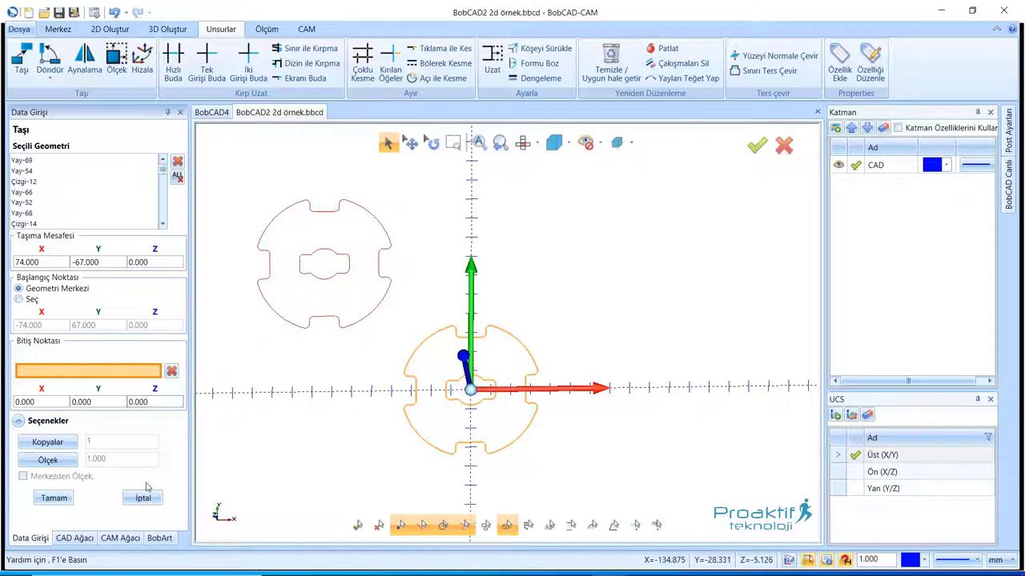
pyautogui.click(64, 502)
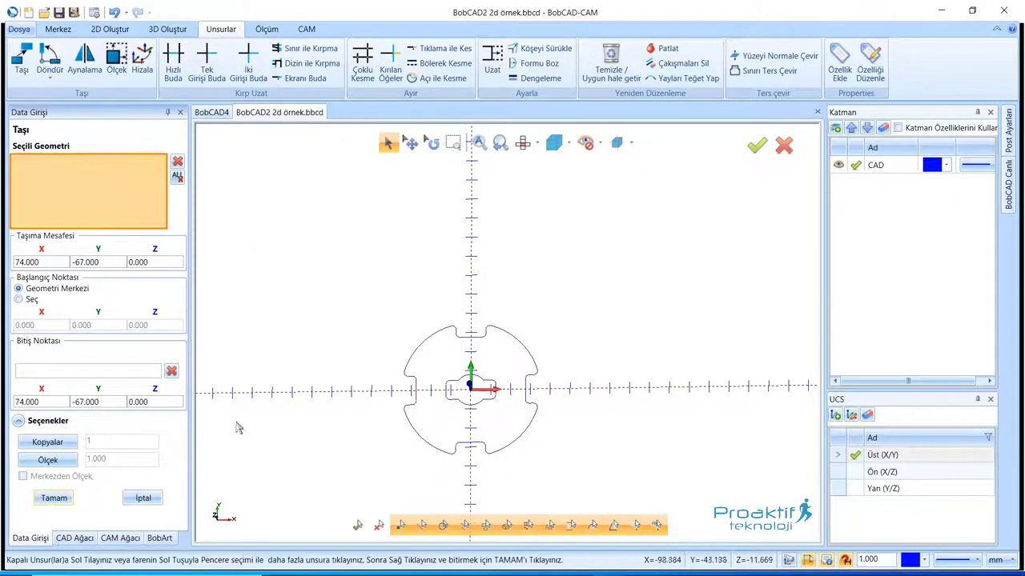
# Step: Reset the X and Y move distances to 0
pyautogui.doubleClick(55, 262)
pyautogui.write('0')
pyautogui.press('Return')
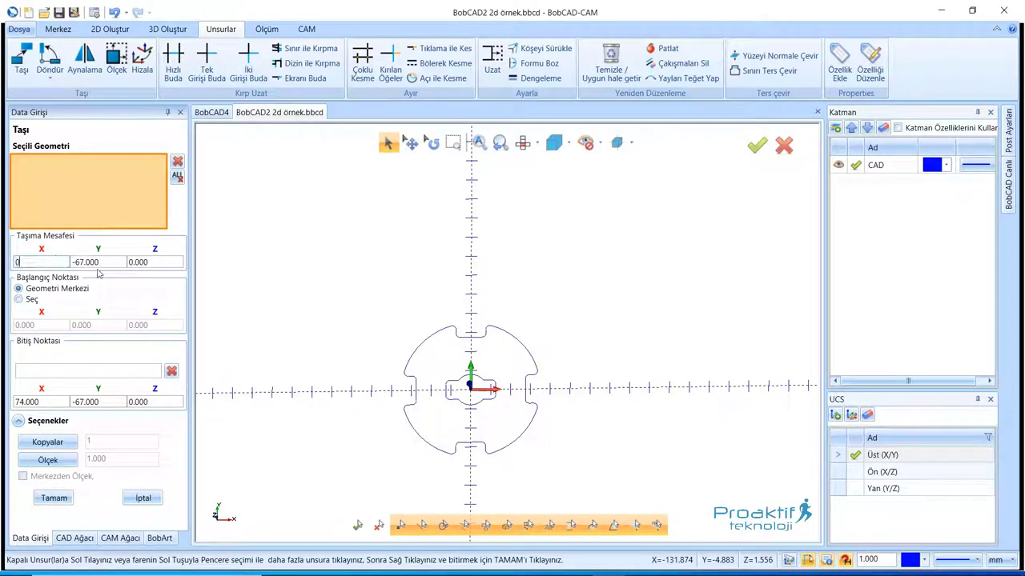
pyautogui.doubleClick(105, 262)
pyautogui.write('0')
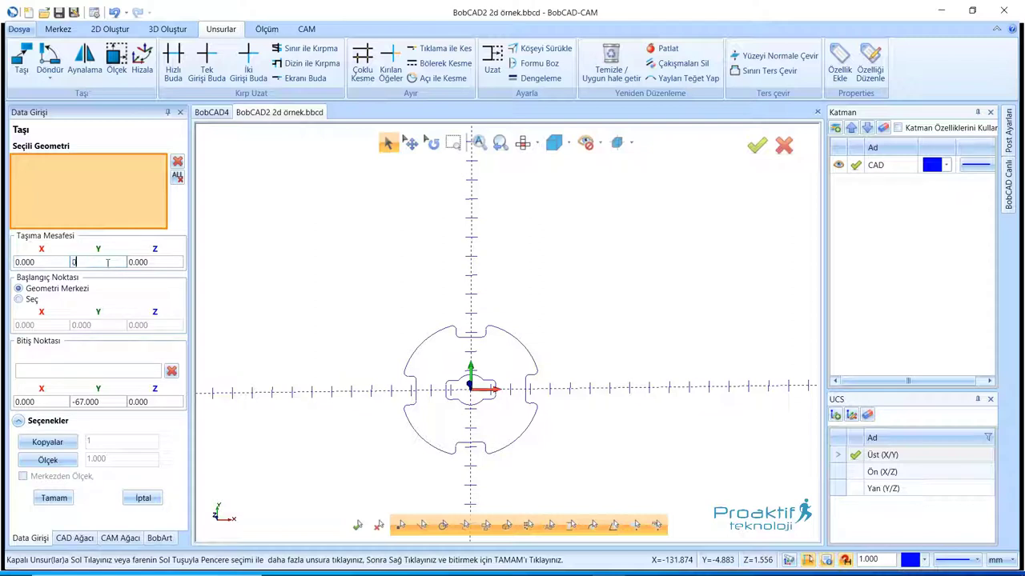
pyautogui.press('Return')
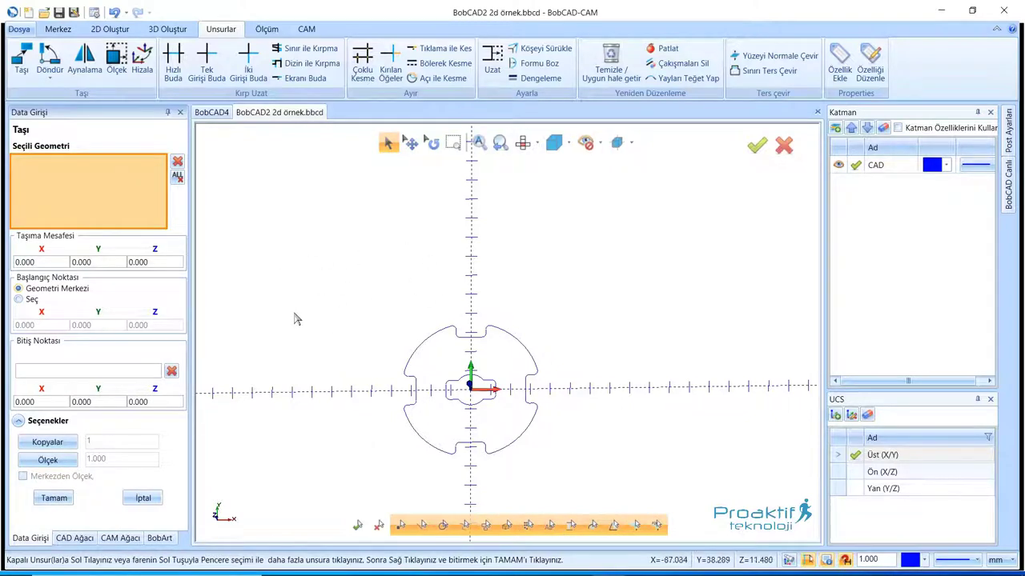
# Step: Enter move distances of X 30 and Y 50, then try applying before selecting geometry
pyautogui.click(50, 261)
pyautogui.write('30')
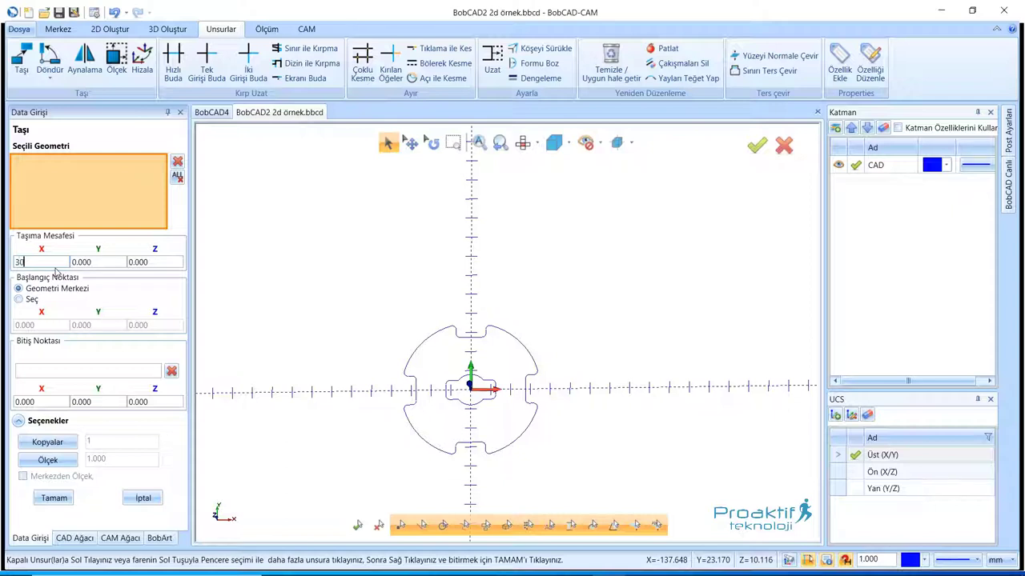
pyautogui.press('Tab')
pyautogui.write('0')
pyautogui.press('Tab')
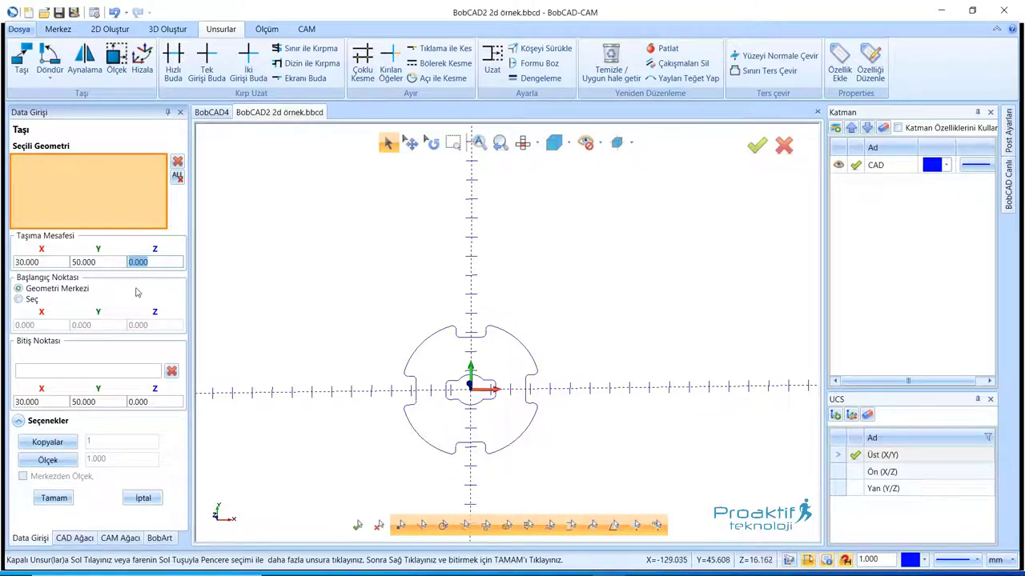
pyautogui.click(51, 497)
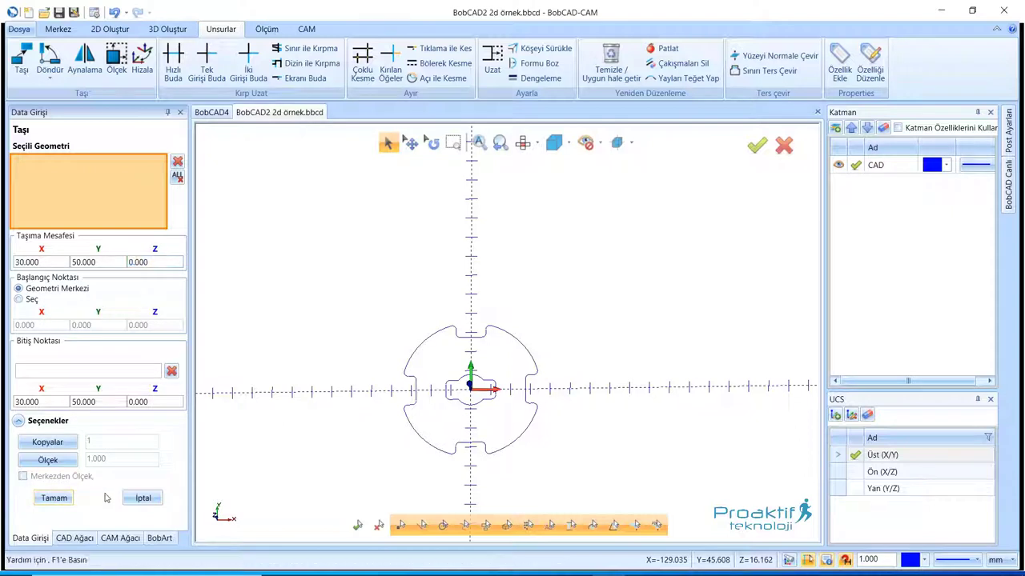
# Step: Set end point X to 100, window-select the part, and move it to 100, 50
pyautogui.click(58, 404)
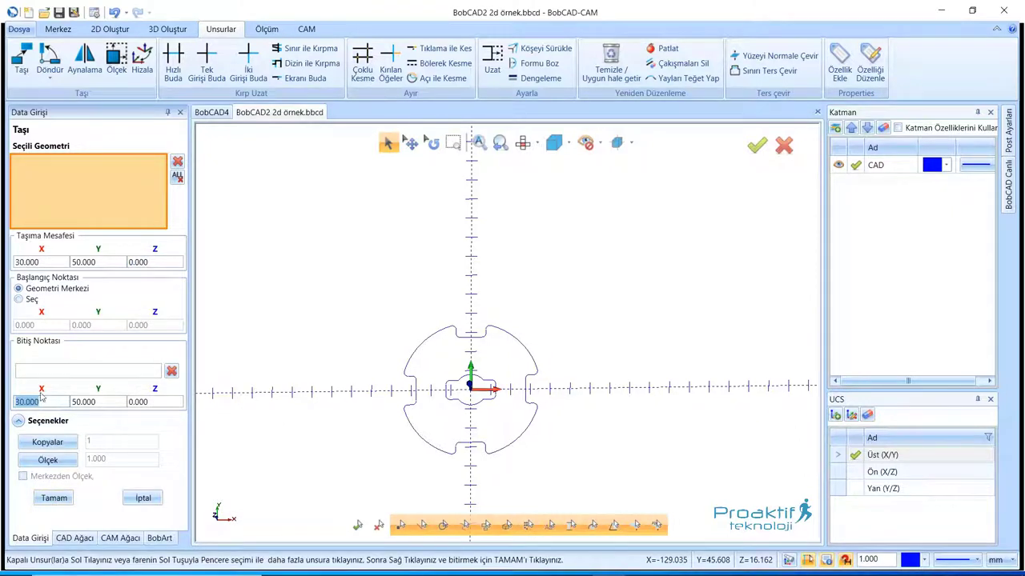
pyautogui.write('3')
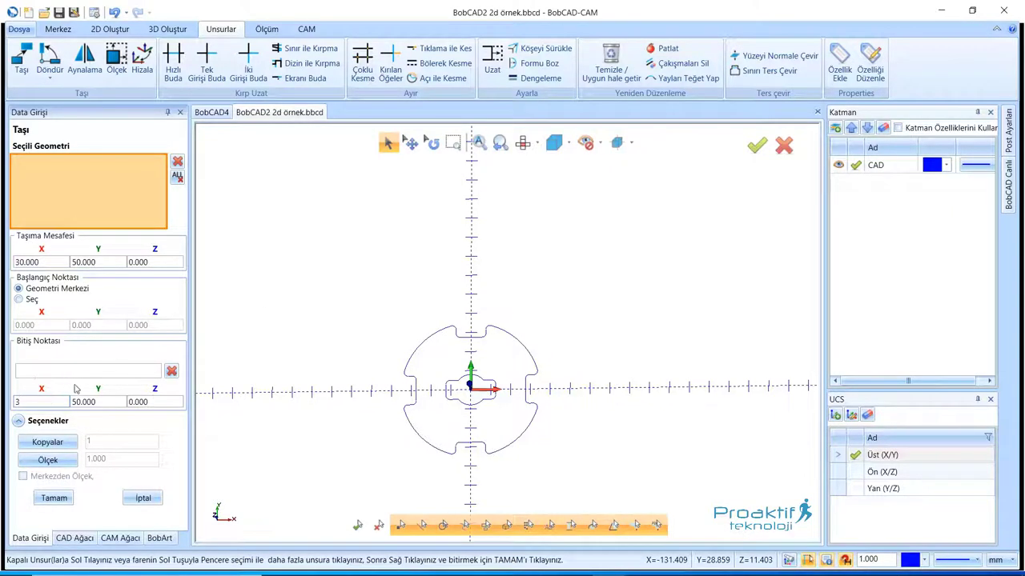
pyautogui.write('0')
pyautogui.press('Tab')
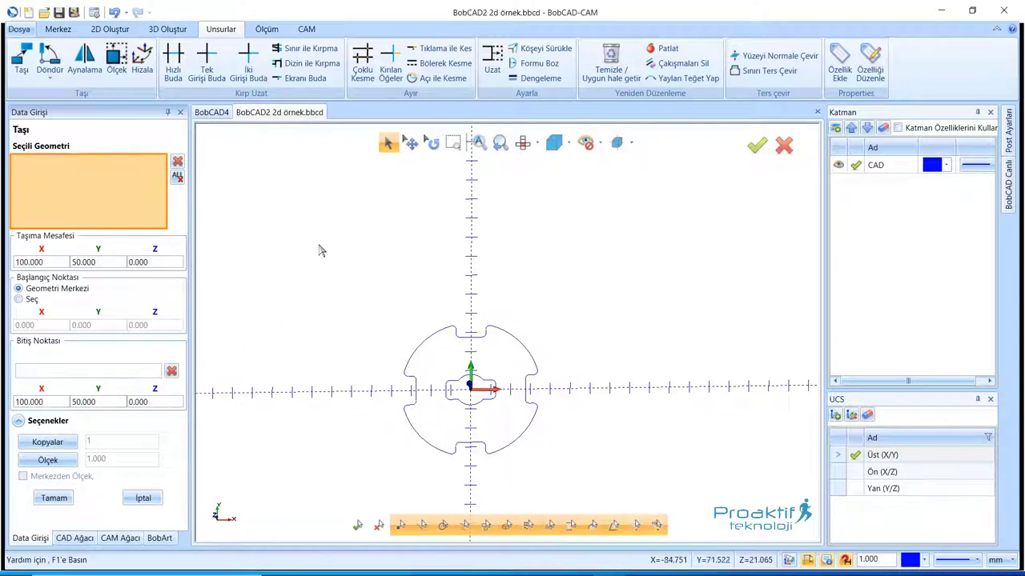
pyautogui.press('Return')
pyautogui.moveTo(414, 305); pyautogui.dragTo(574, 474)
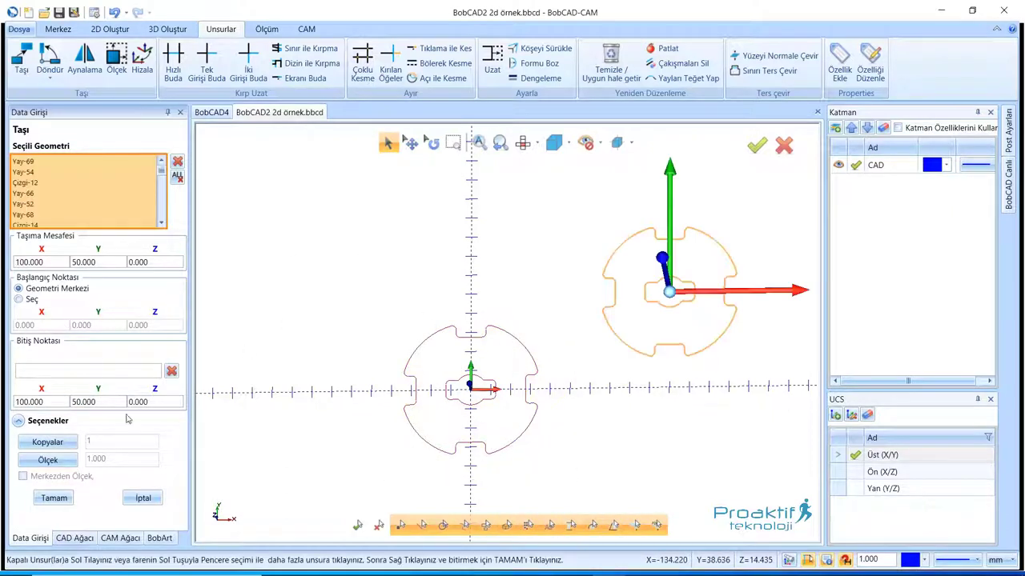
pyautogui.click(68, 499)
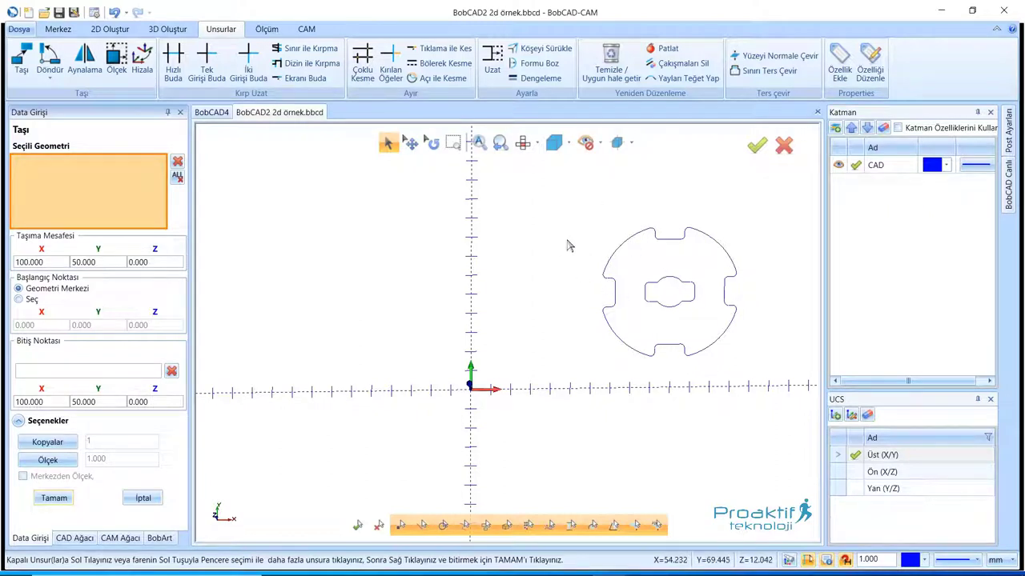
# Step: Reselect the moved part and reset the end point to 0, 0
pyautogui.moveTo(575, 201); pyautogui.dragTo(736, 412)
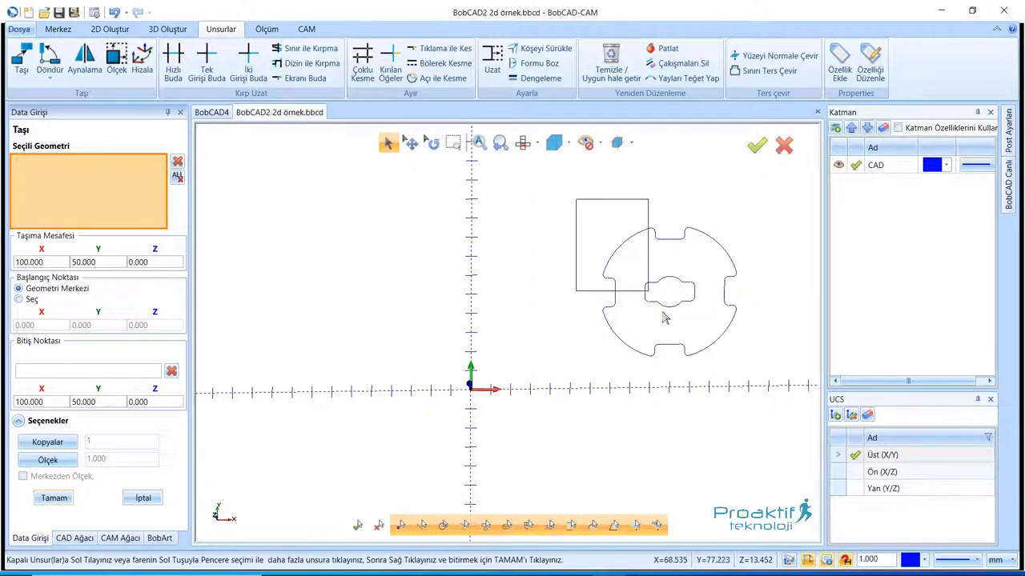
pyautogui.rightClick(746, 428)
pyautogui.doubleClick(51, 404)
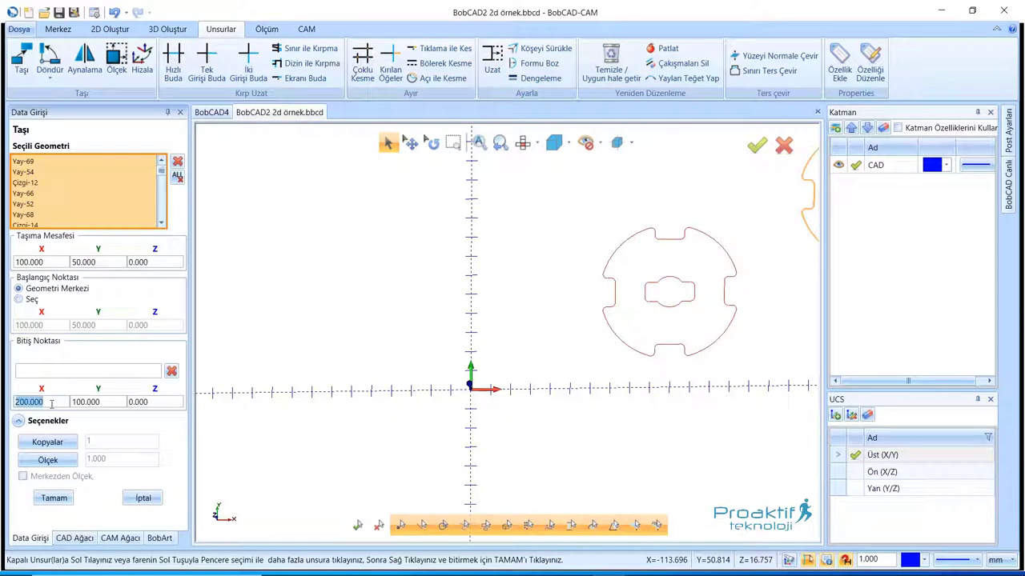
pyautogui.write('0')
pyautogui.press('Tab')
pyautogui.write('0')
pyautogui.press('Tab')
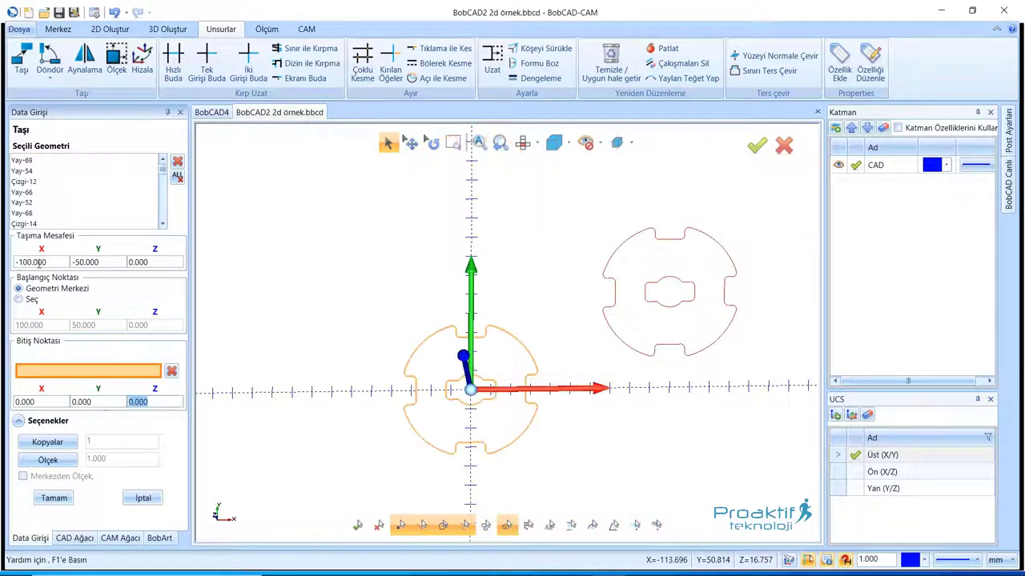
# Step: Zero the move distances, commit end point 0, 0, and move the part back to the origin
pyautogui.doubleClick(32, 262)
pyautogui.write('0')
pyautogui.press('Tab')
pyautogui.write('0')
pyautogui.press('Tab')
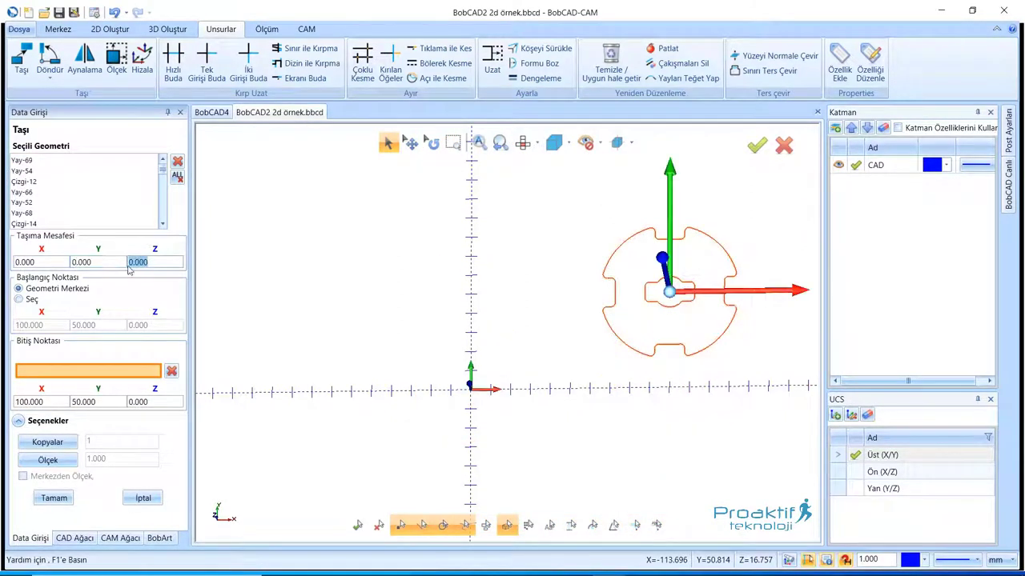
pyautogui.click(100, 401)
pyautogui.write('0')
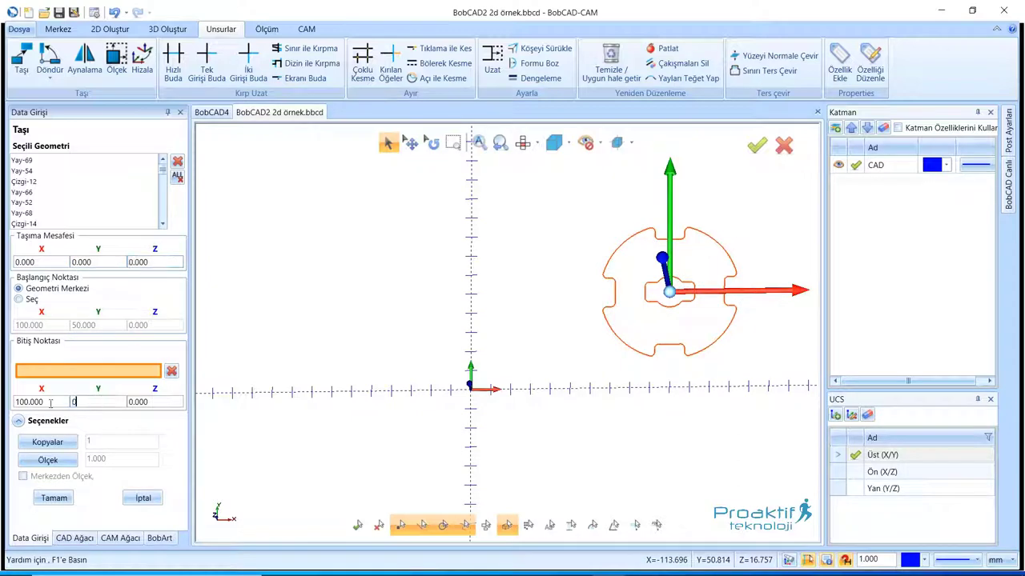
pyautogui.doubleClick(50, 403)
pyautogui.write('0')
pyautogui.press('Tab')
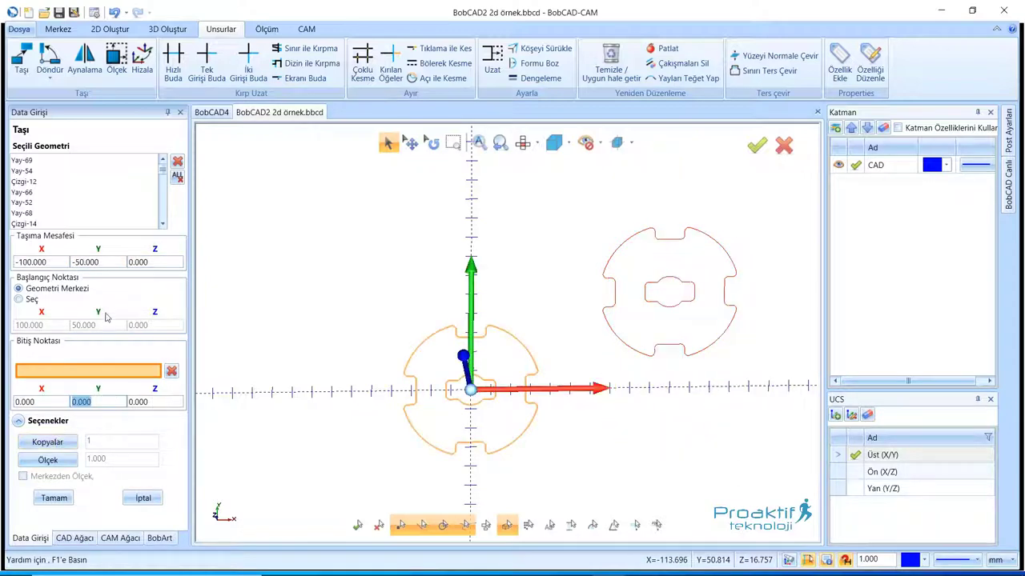
pyautogui.click(70, 497)
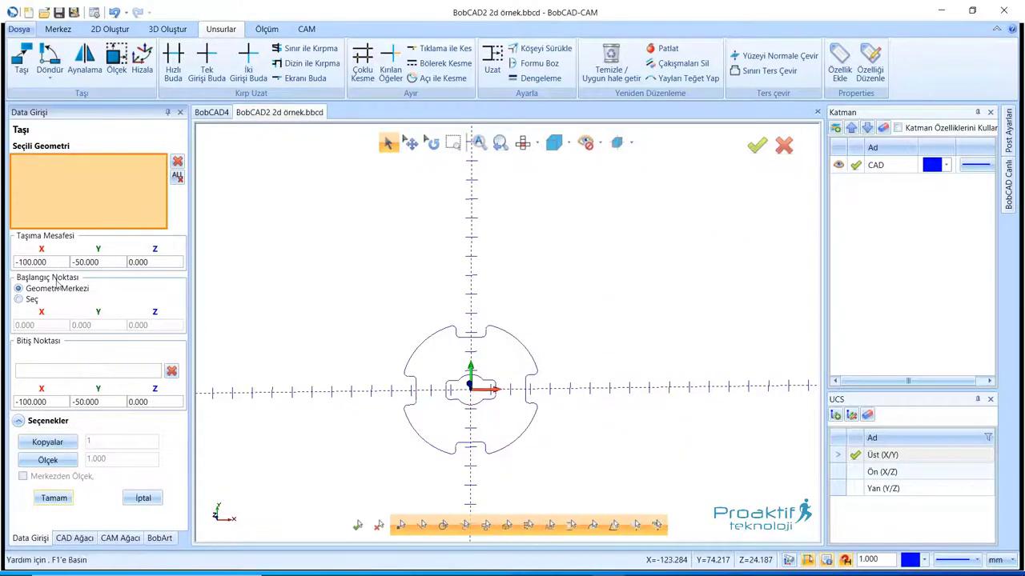
# Step: Choose Seç for the start point and set the X and Y move distances to 0
pyautogui.click(19, 299)
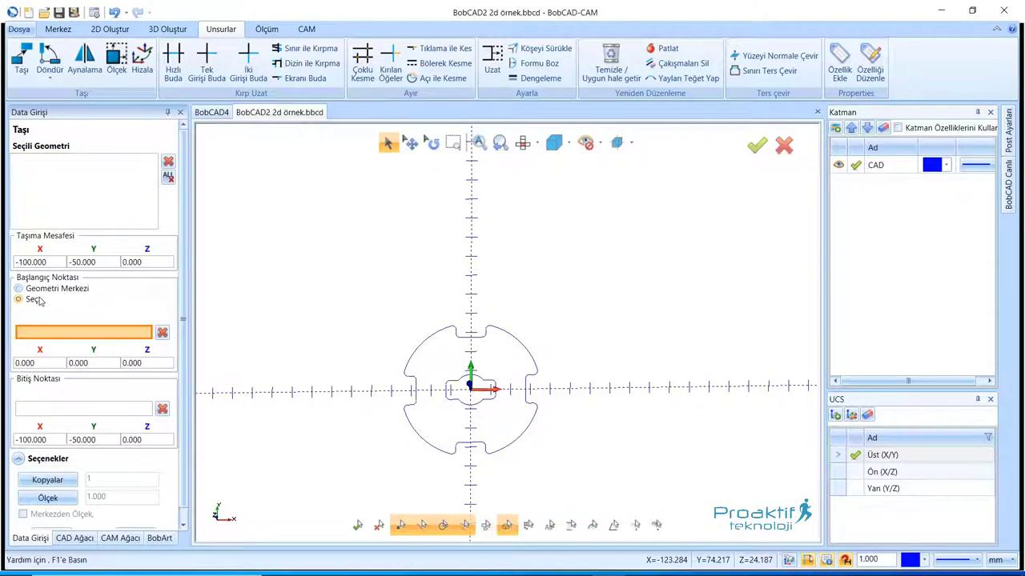
pyautogui.doubleClick(60, 262)
pyautogui.write('0')
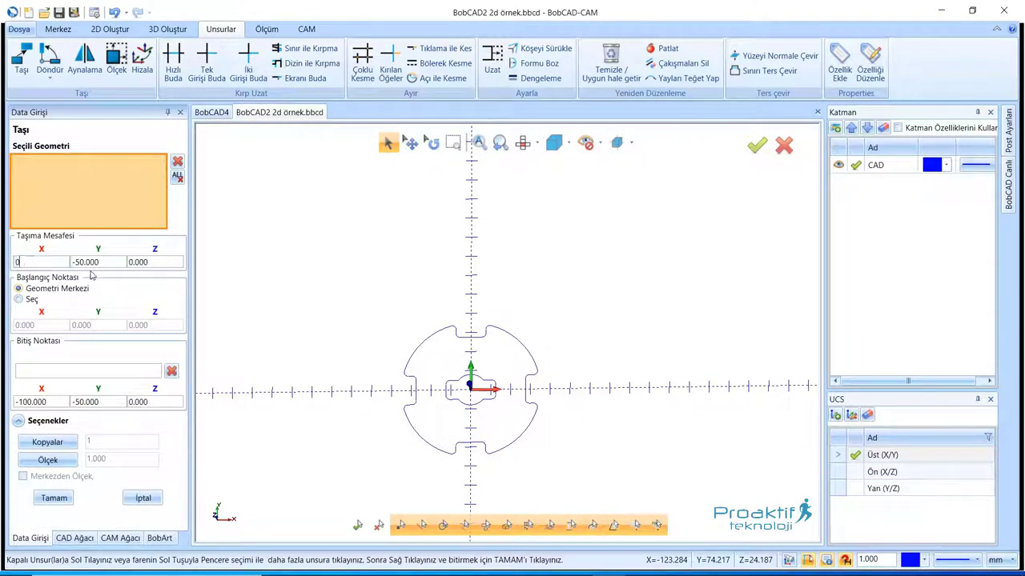
pyautogui.press('Tab')
pyautogui.write('0')
pyautogui.press('Tab')
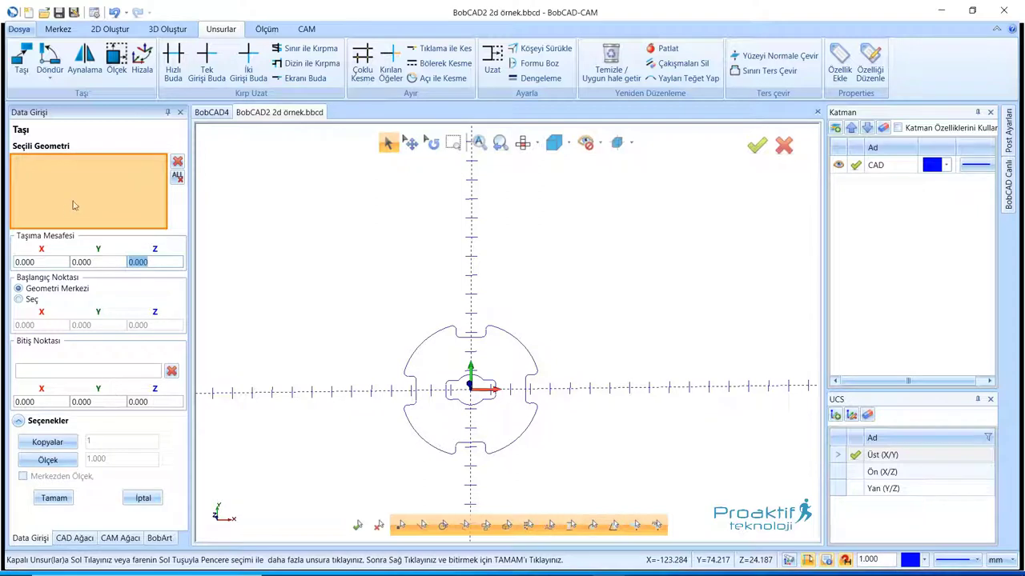
# Step: Window-select the whole part, choose Seç again, and show the 2D Oluştur tools
pyautogui.moveTo(366, 297); pyautogui.dragTo(528, 396)
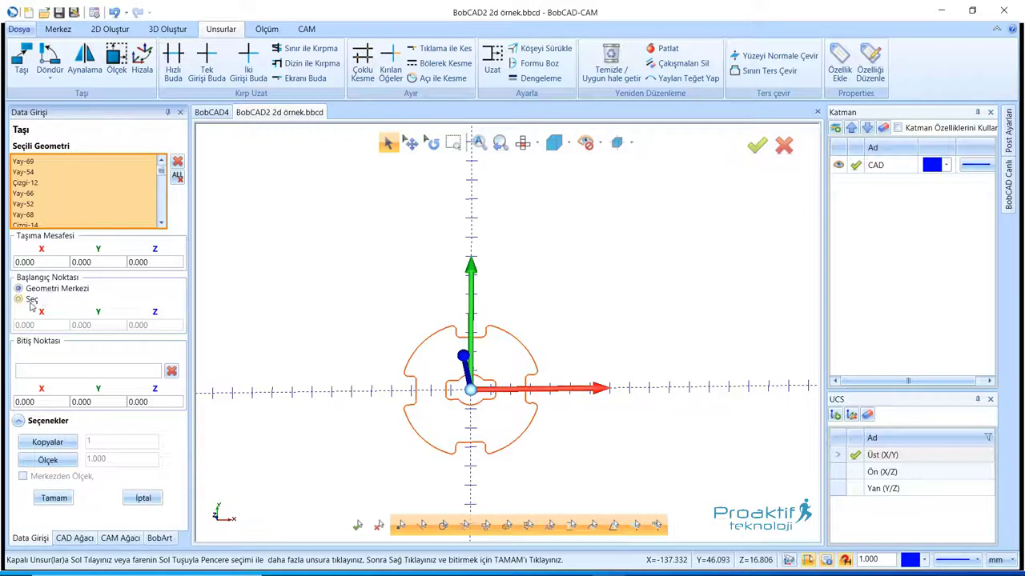
pyautogui.click(19, 300)
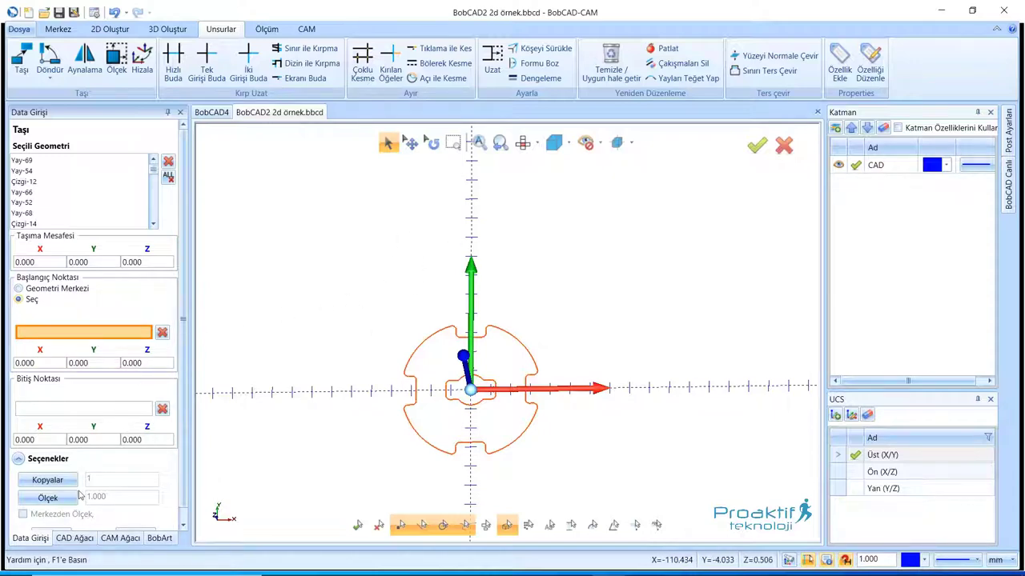
pyautogui.moveTo(183, 353); pyautogui.dragTo(184, 367)
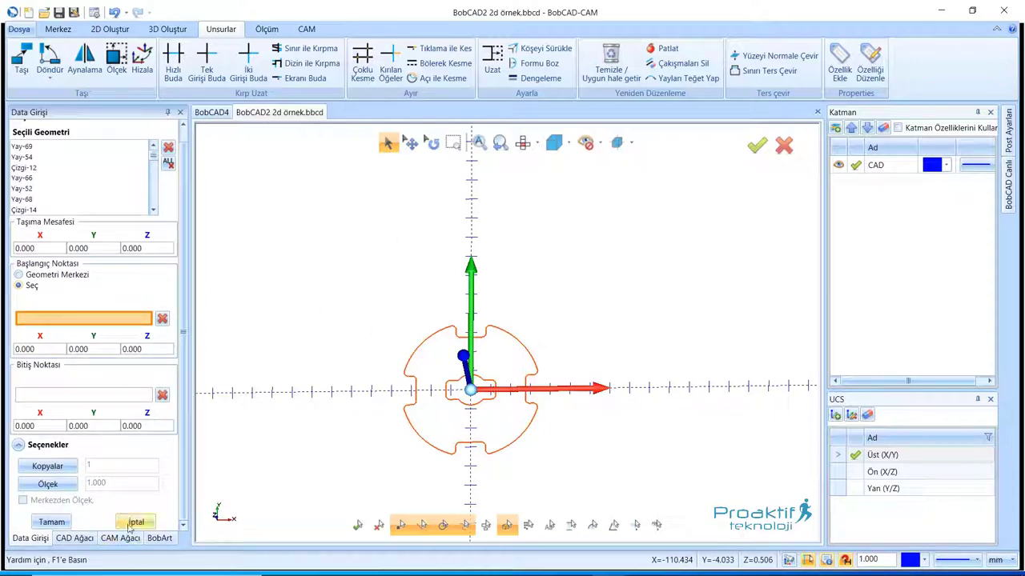
pyautogui.click(104, 32)
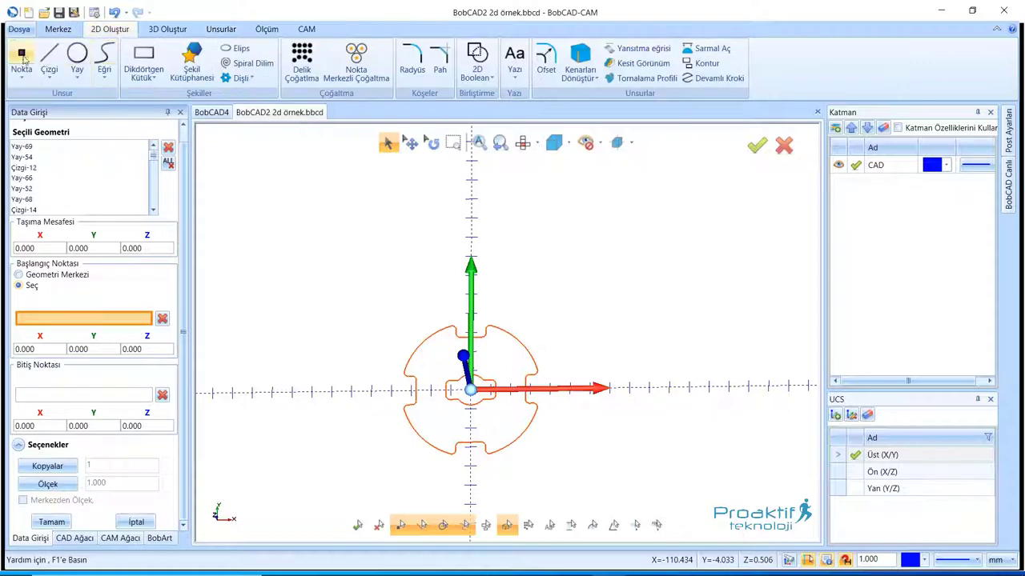
# Step: Place reference points at (-42, 100) and (56, 98) with the Nokta tool
pyautogui.click(22, 58)
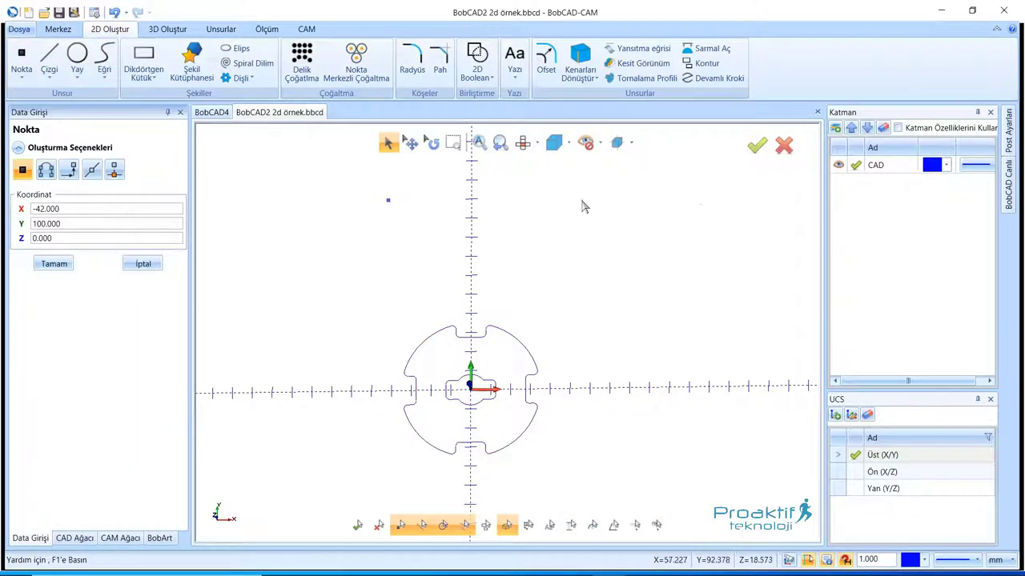
pyautogui.click(582, 201)
pyautogui.click(156, 270)
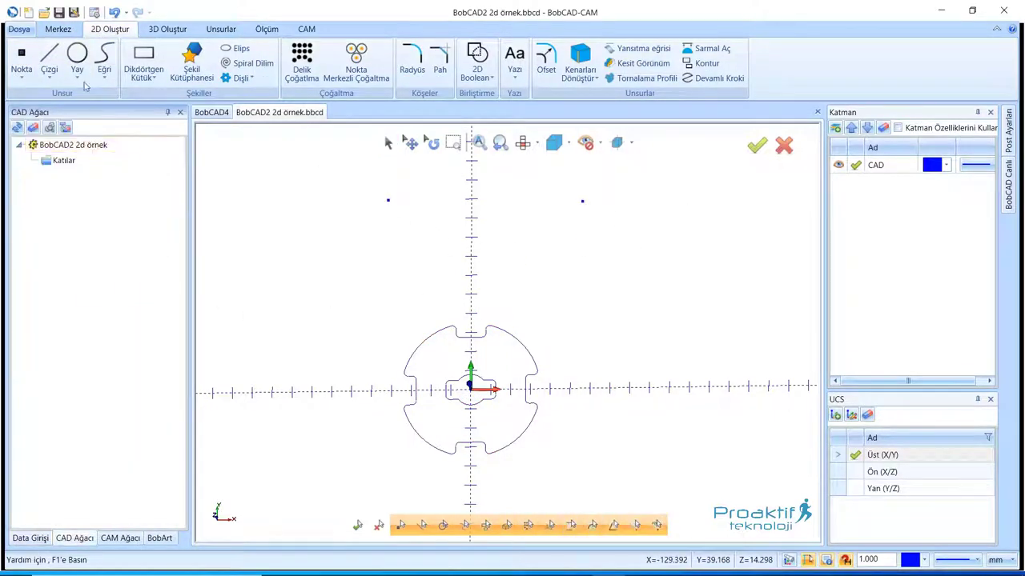
# Step: Start Taşı, select the part, pick both reference points, then cancel leaving the part unmoved
pyautogui.click(221, 28)
pyautogui.click(22, 57)
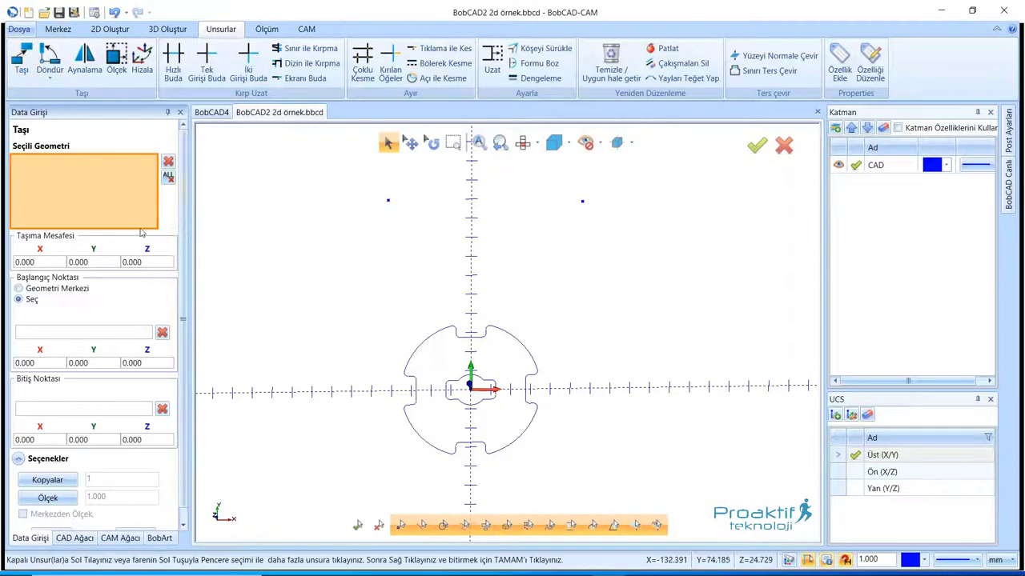
pyautogui.moveTo(344, 289); pyautogui.dragTo(639, 492)
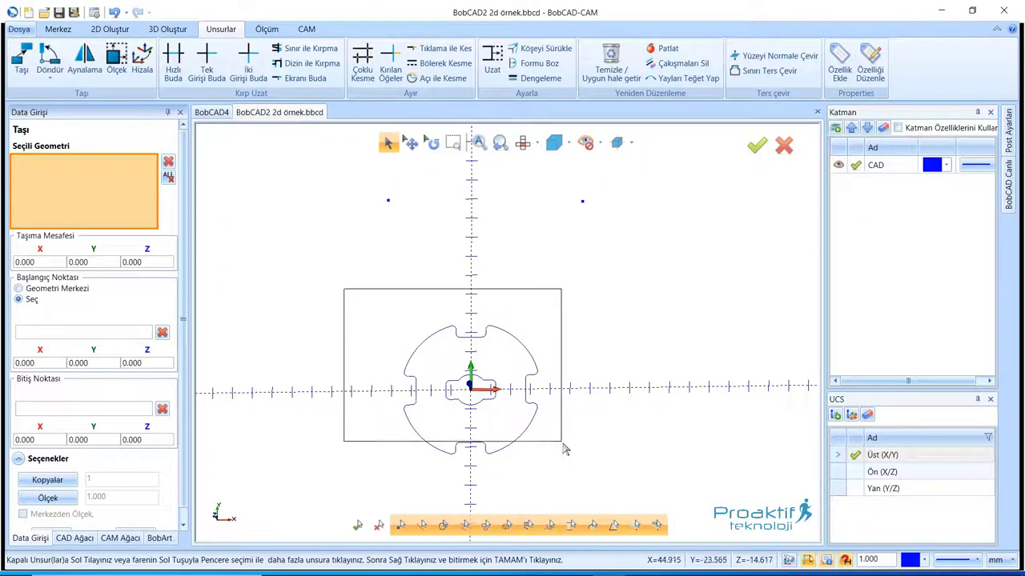
pyautogui.rightClick(414, 389)
pyautogui.click(25, 336)
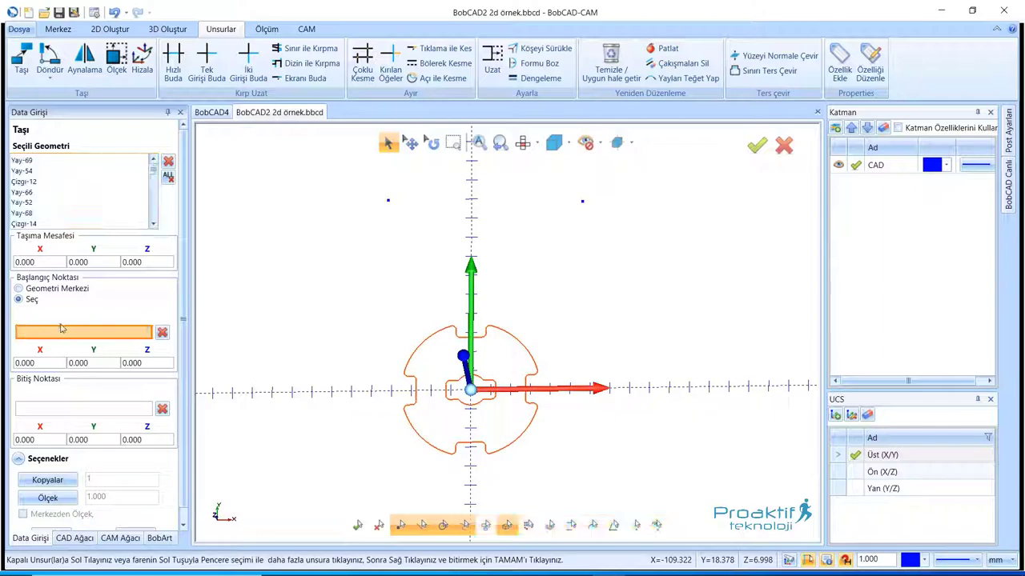
pyautogui.click(387, 200)
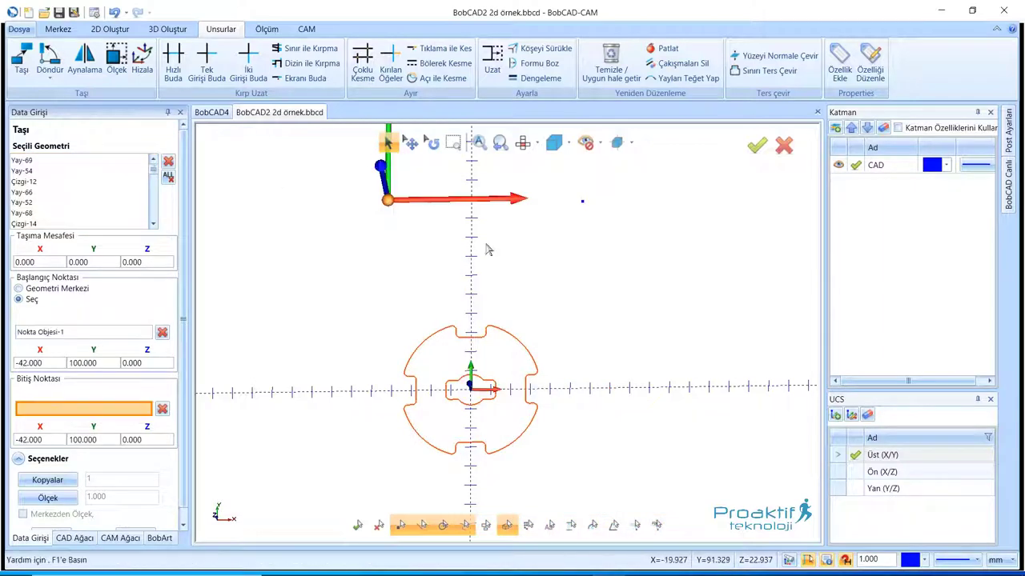
pyautogui.click(583, 202)
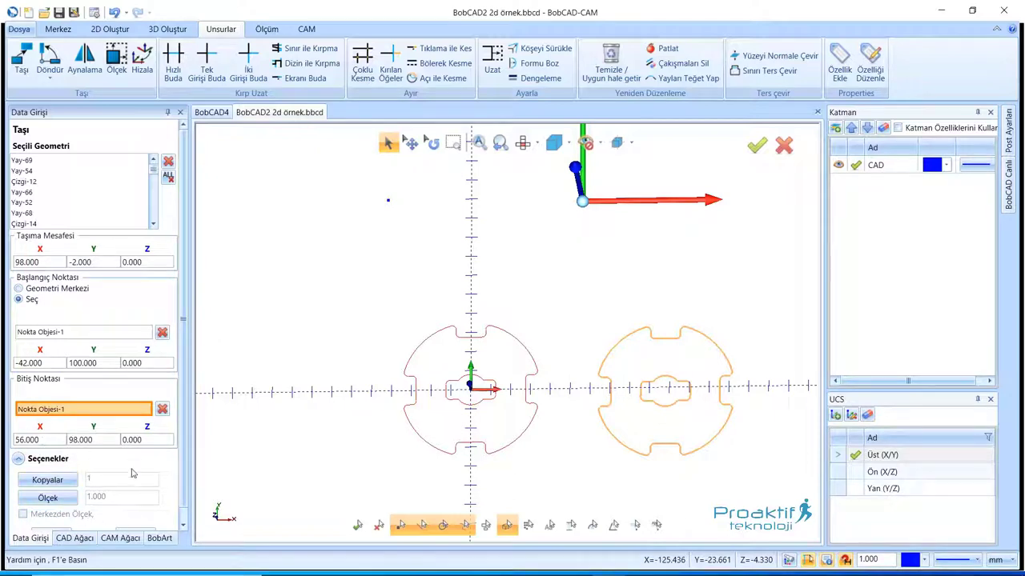
pyautogui.scroll(-1, 133, 474)
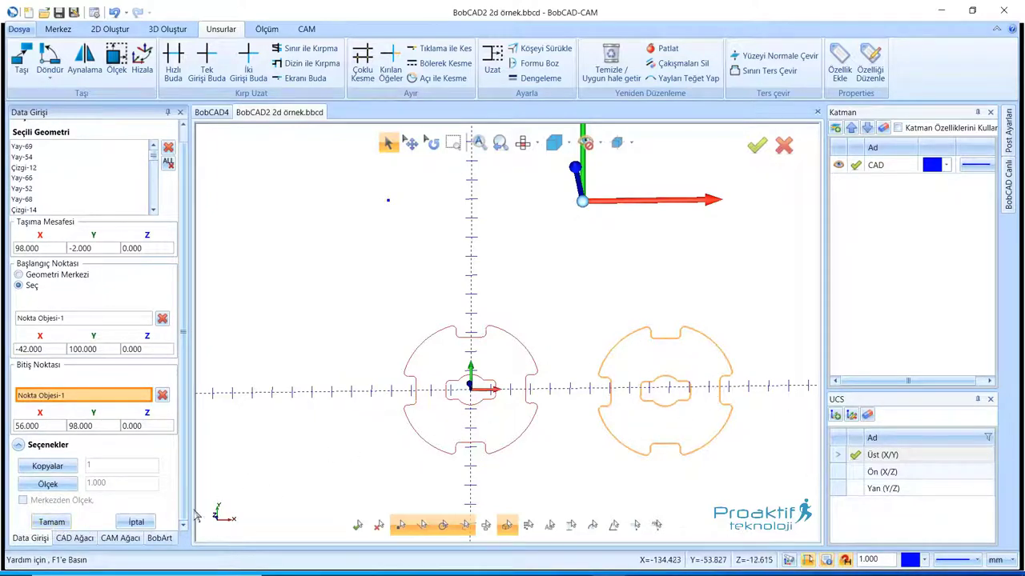
pyautogui.click(137, 522)
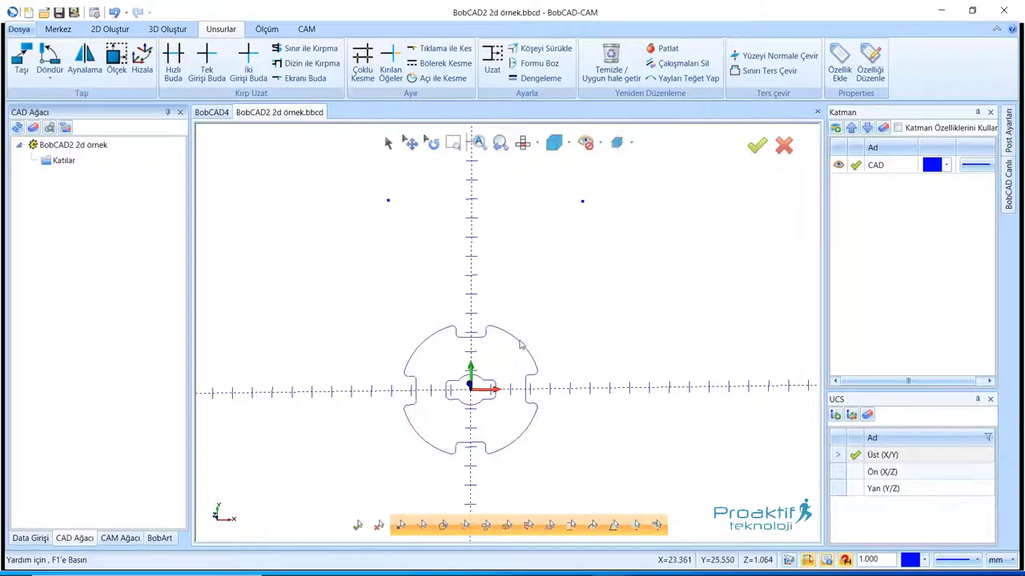
# Step: Start Taşı from the geometric centre, zero the move distances, and window-select the part
pyautogui.click(22, 62)
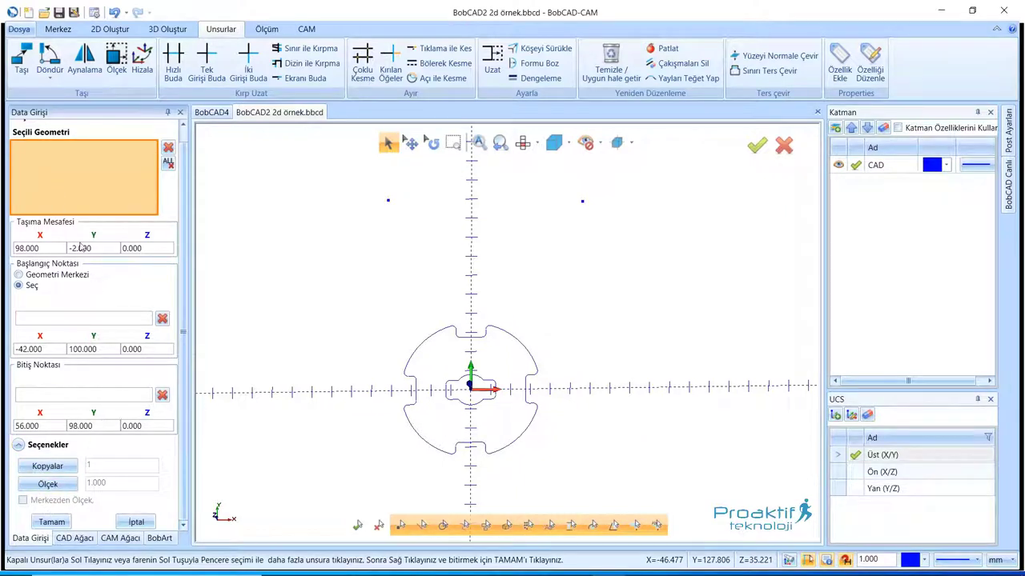
pyautogui.click(48, 275)
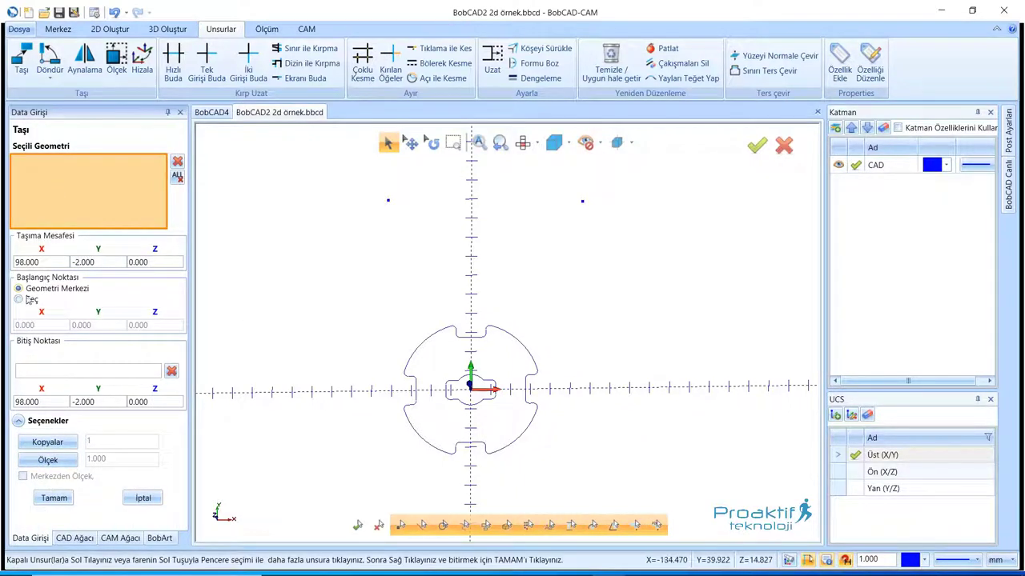
pyautogui.doubleClick(28, 261)
pyautogui.write('0')
pyautogui.press('Tab')
pyautogui.write('0')
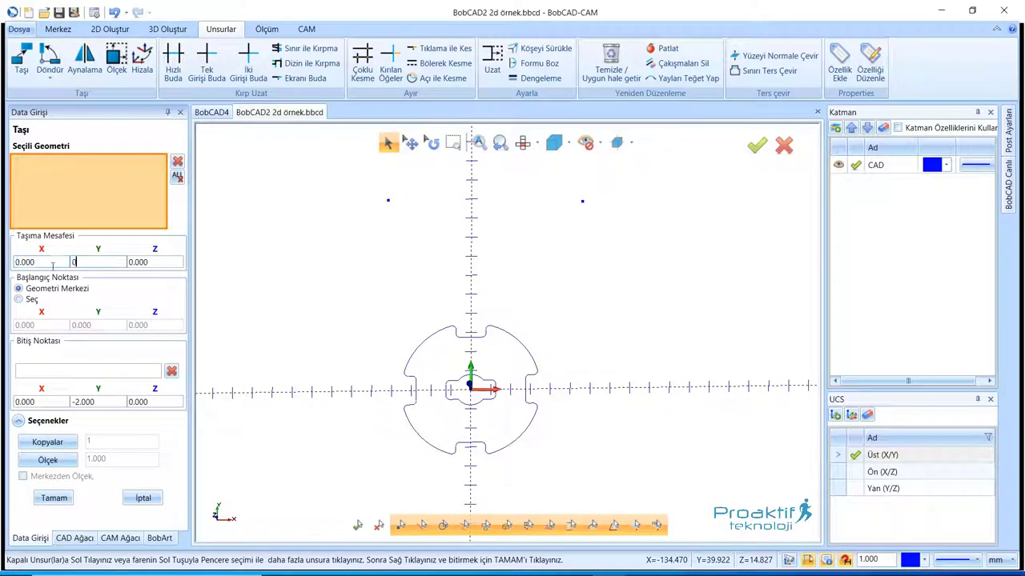
pyautogui.press('Tab')
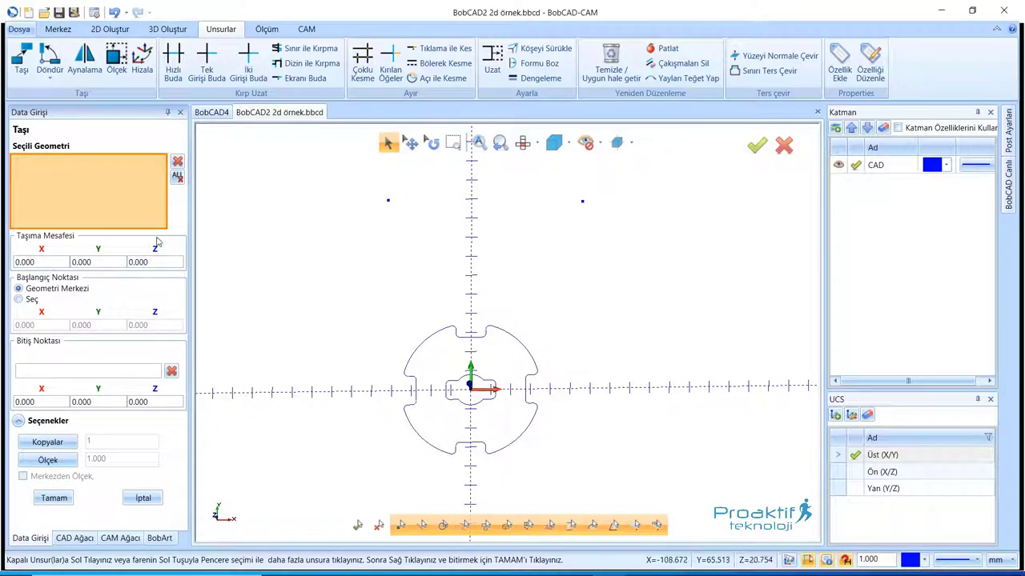
pyautogui.moveTo(355, 286); pyautogui.dragTo(678, 515)
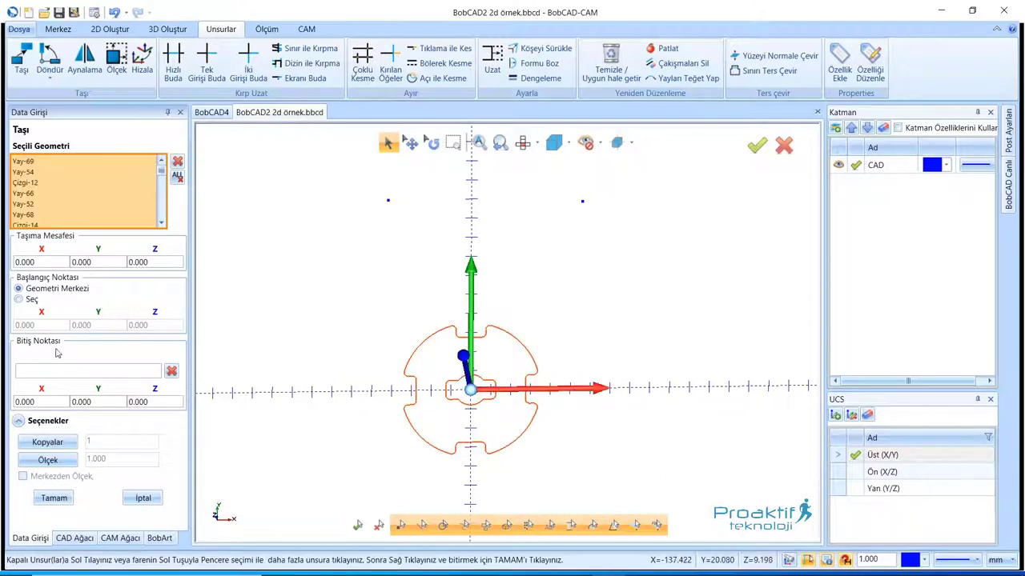
# Step: Set the end point X to 70, correcting an earlier 50
pyautogui.press('Tab')
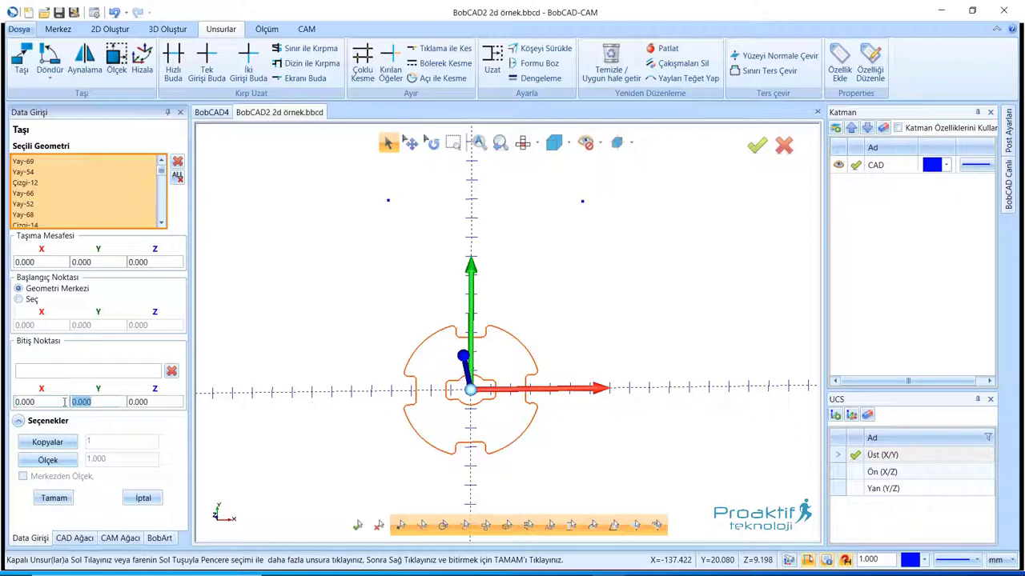
pyautogui.click(65, 397)
pyautogui.doubleClick(69, 399)
pyautogui.write('50')
pyautogui.press('Tab')
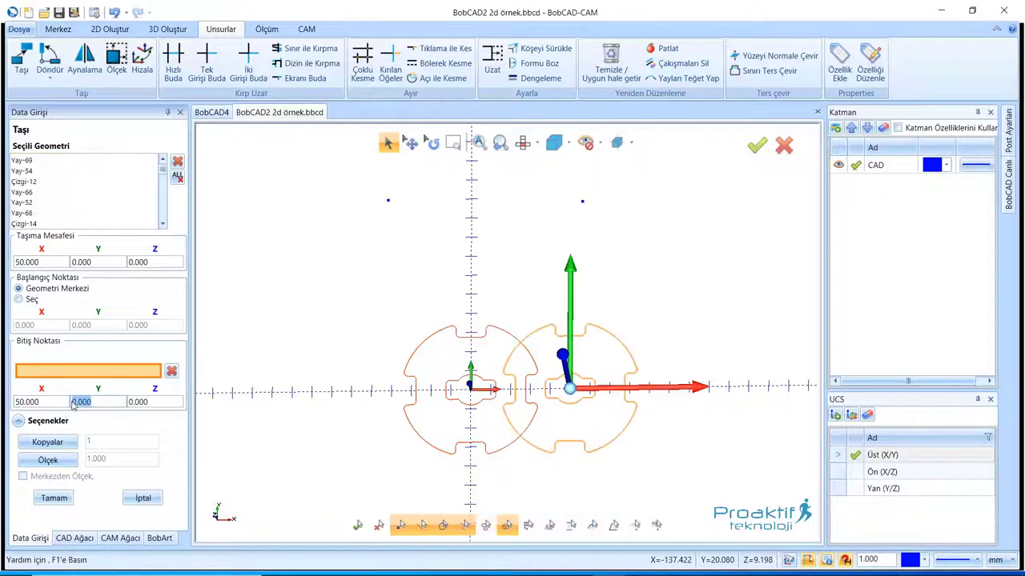
pyautogui.doubleClick(50, 405)
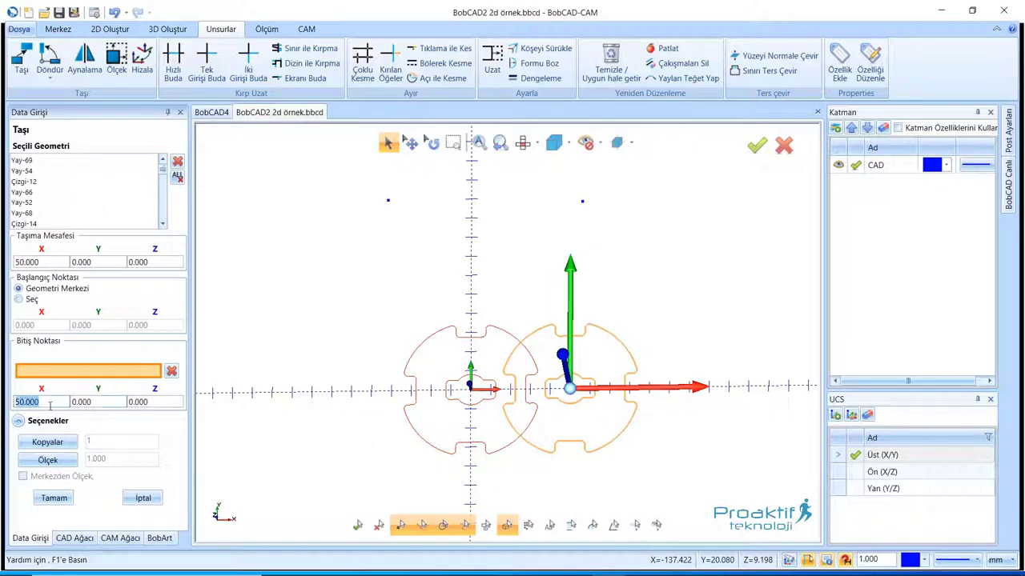
pyautogui.write('70')
pyautogui.press('Tab')
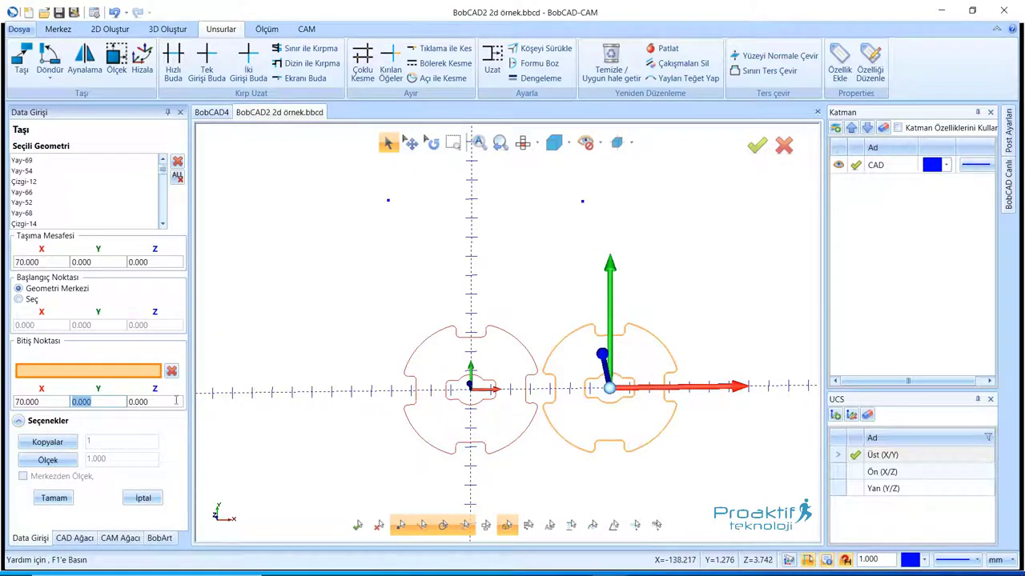
# Step: Turn on Kopyalar and set the number of copies to 3
pyautogui.click(48, 443)
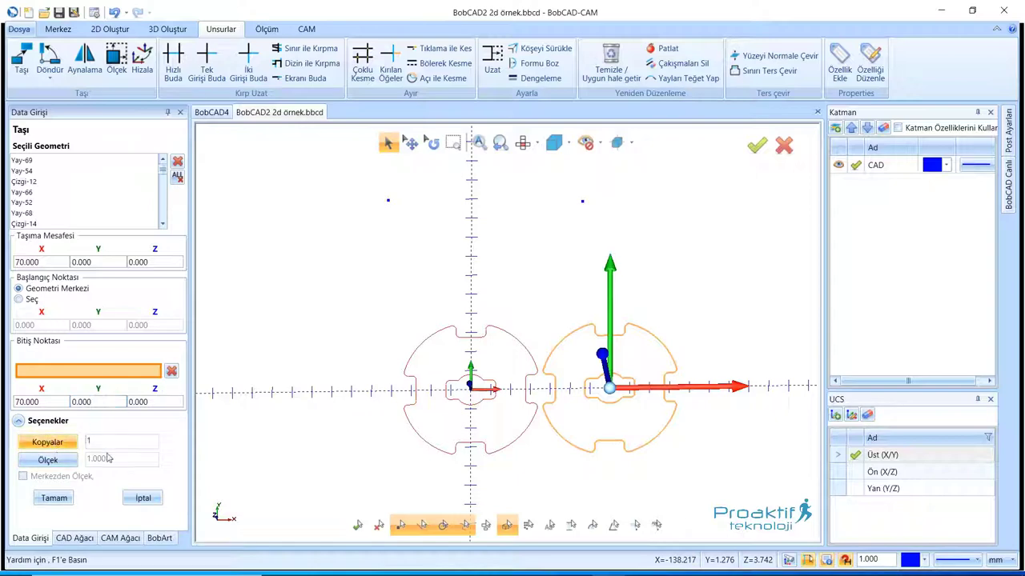
pyautogui.doubleClick(120, 441)
pyautogui.write('3')
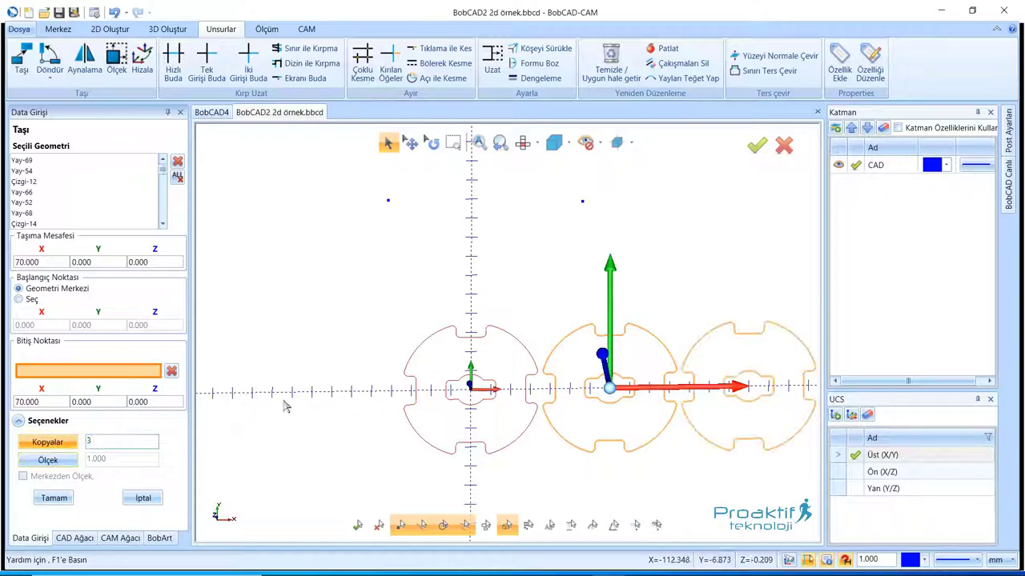
pyautogui.scroll(-1, 411, 332)
pyautogui.scroll(-1, 469, 315)
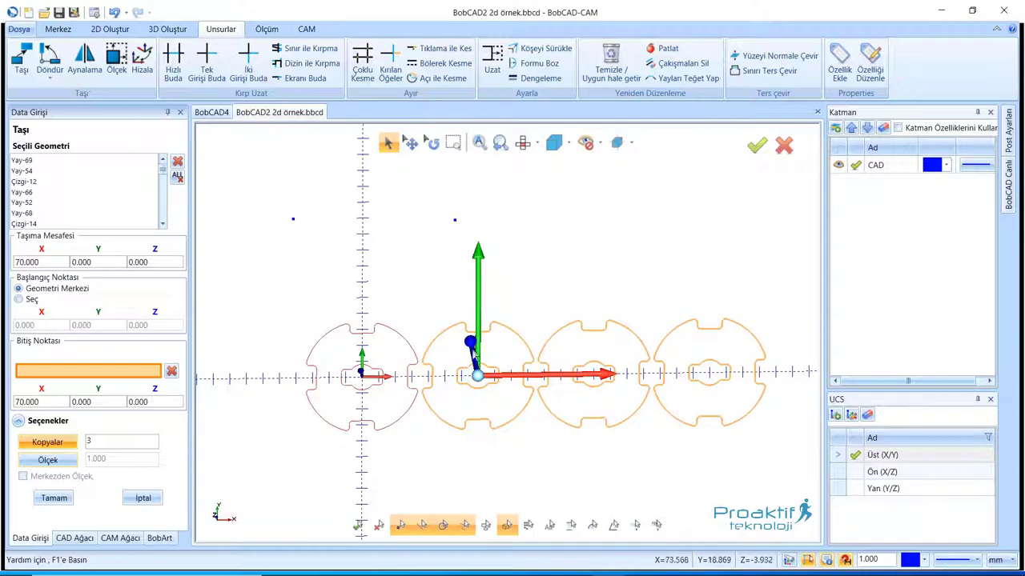
pyautogui.scroll(-4, 462, 337)
pyautogui.scroll(3, 477, 354)
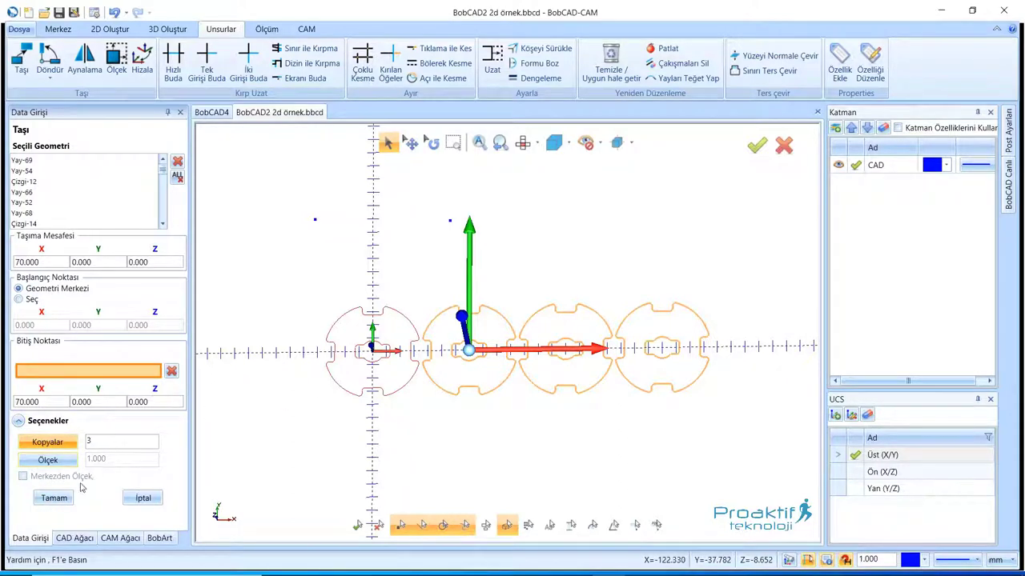
# Step: Apply the copies to create a row of four gear parts, then pick the parts for a new move
pyautogui.click(531, 368)
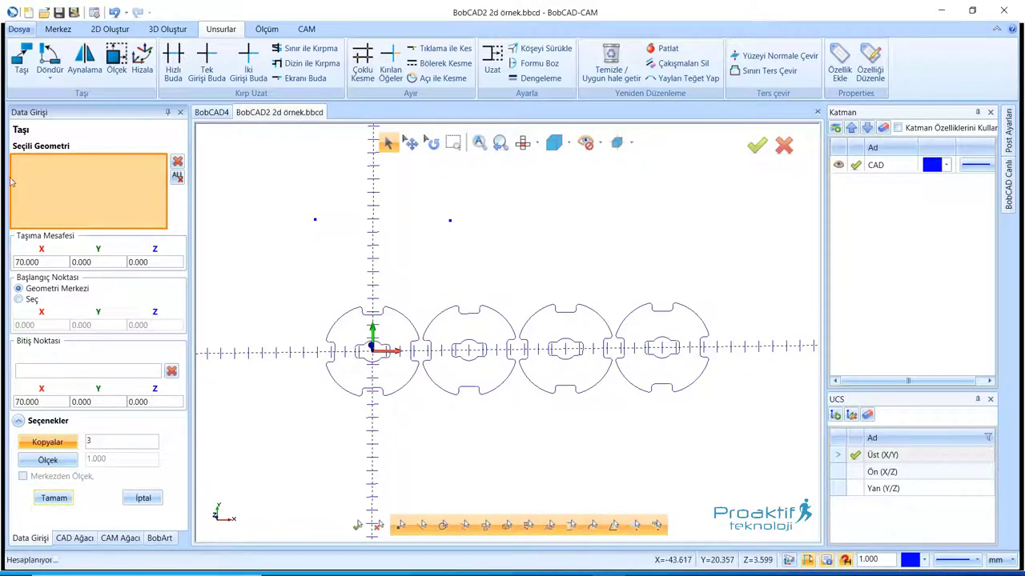
pyautogui.click(391, 314)
pyautogui.scroll(-1, 312, 307)
pyautogui.scroll(-1, 305, 317)
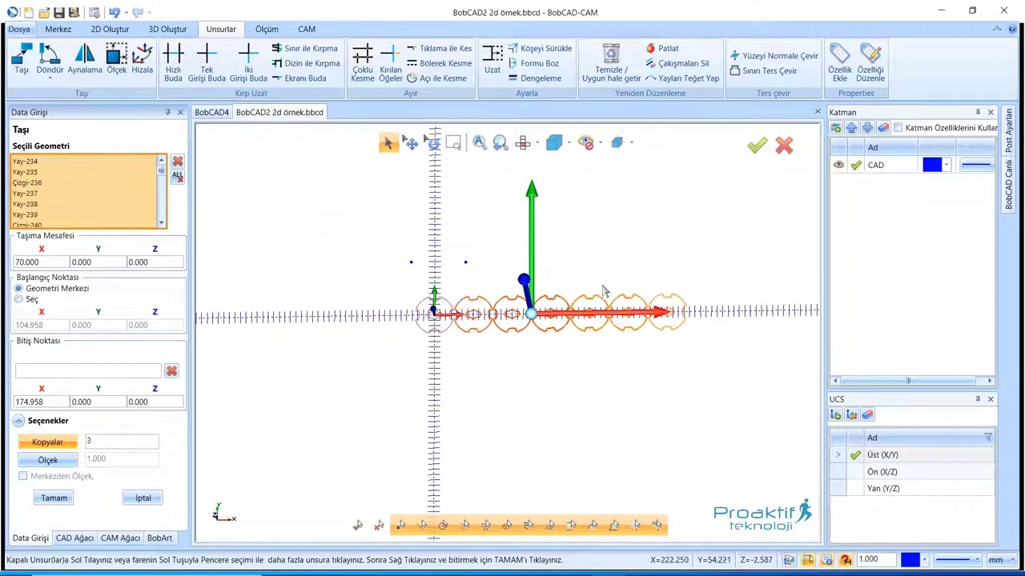
pyautogui.scroll(-1, 224, 323)
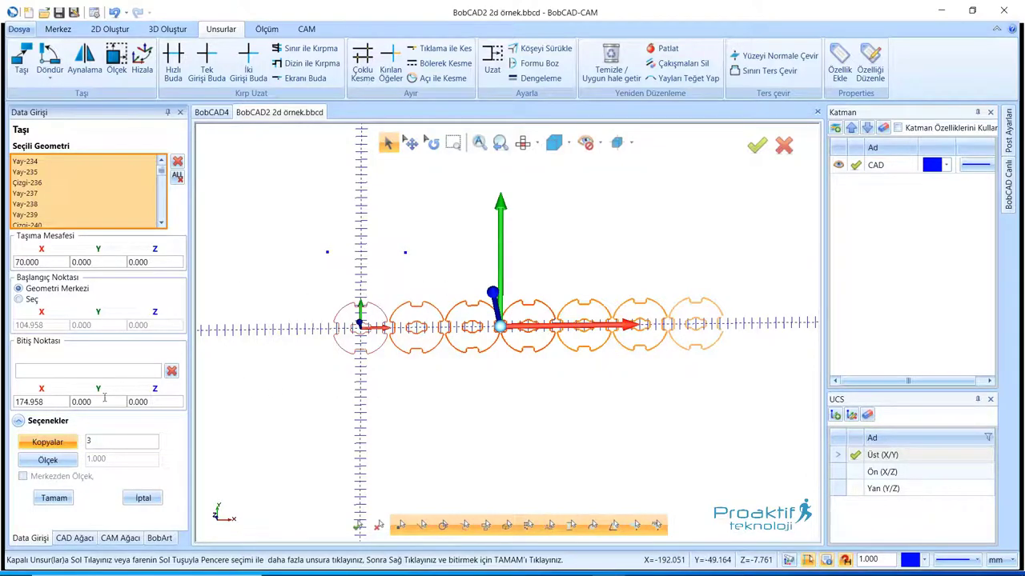
# Step: Set the end point to X 200, Y -50 and tilt the view to preview
pyautogui.click(42, 402)
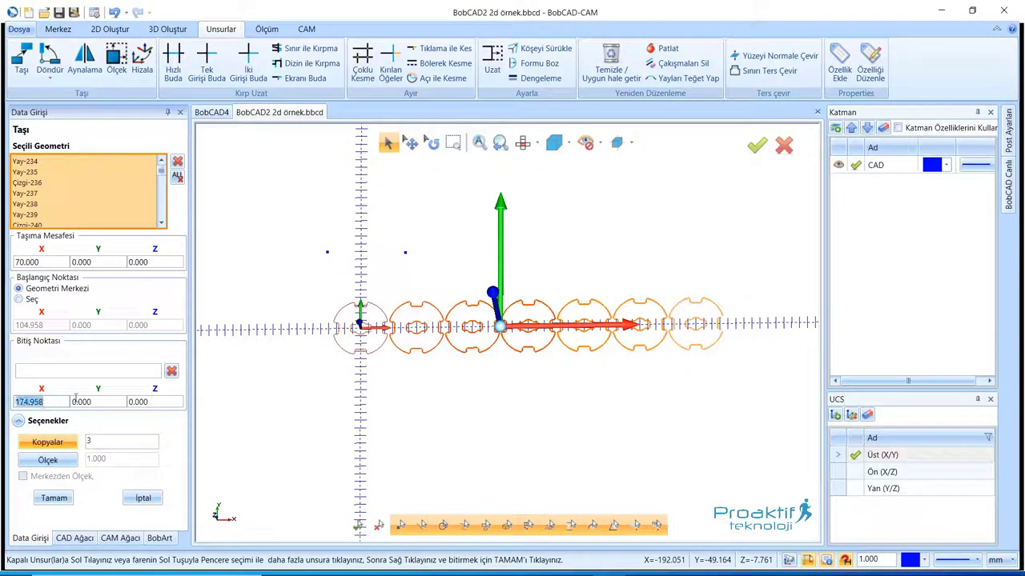
pyautogui.write('20')
pyautogui.write('0')
pyautogui.press('Tab')
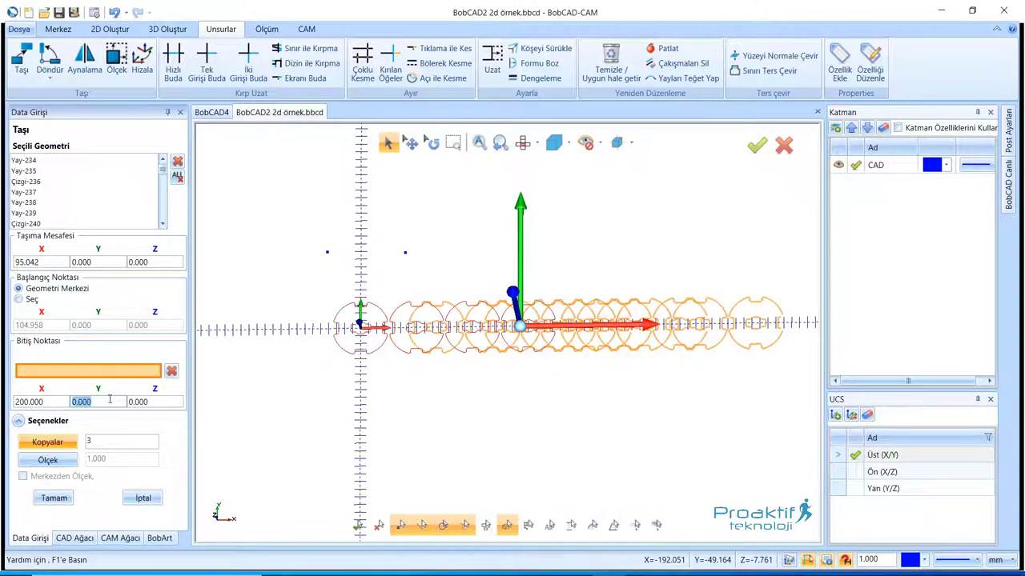
pyautogui.write('-')
pyautogui.write('50')
pyautogui.press('Tab')
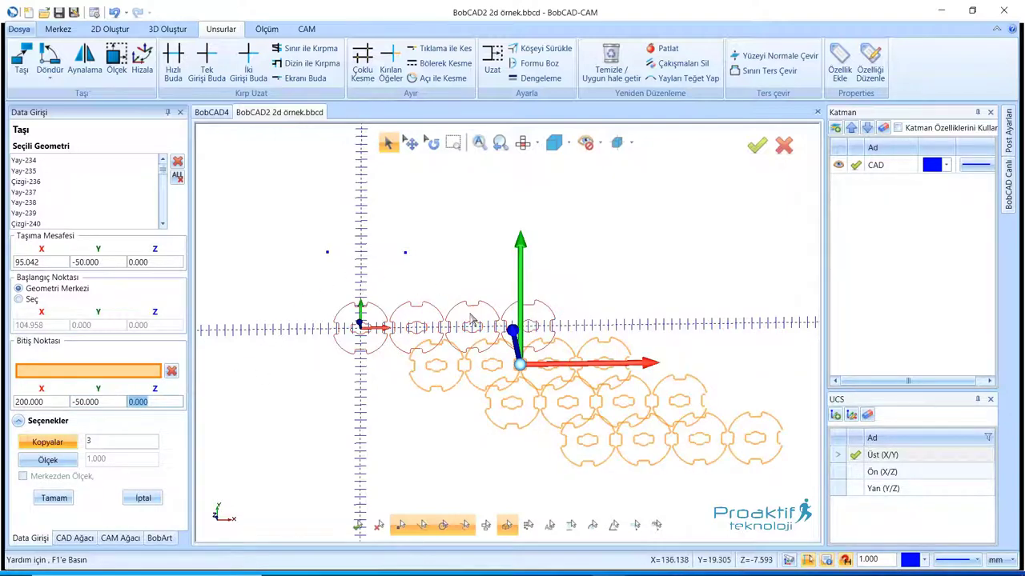
pyautogui.moveTo(416, 287)
pyautogui.mouseDown(button='middle')
pyautogui.moveTo(426, 336)
pyautogui.moveTo(389, 330)
pyautogui.moveTo(554, 286)
pyautogui.moveTo(456, 292)
pyautogui.moveTo(448, 336)
pyautogui.mouseUp(button='middle')
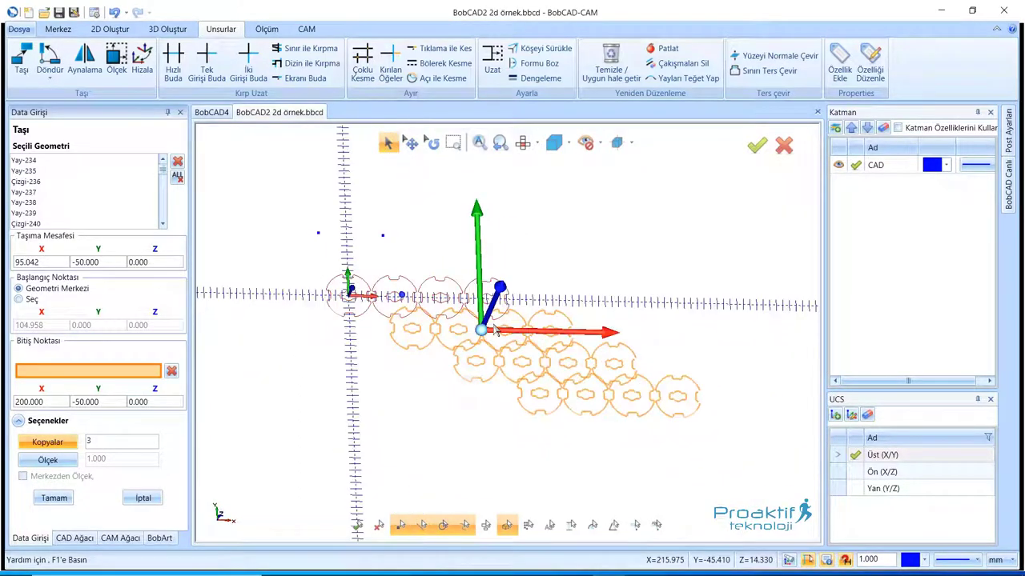
# Step: Cancel the copy preview, restart Taşı, and box-select all four gear parts
pyautogui.click(151, 498)
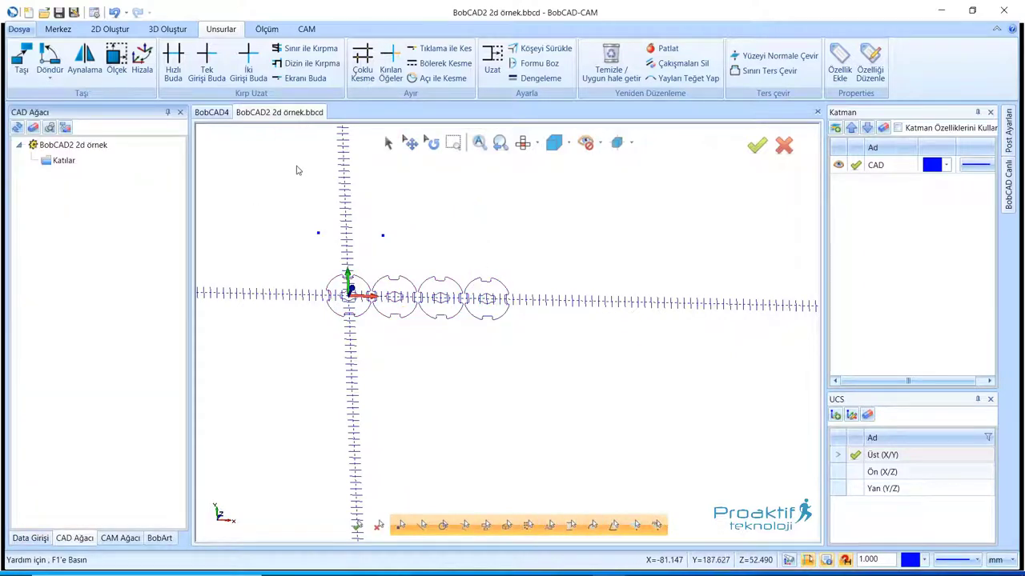
pyautogui.moveTo(297, 168); pyautogui.dragTo(317, 182, button='middle')
pyautogui.click(22, 70)
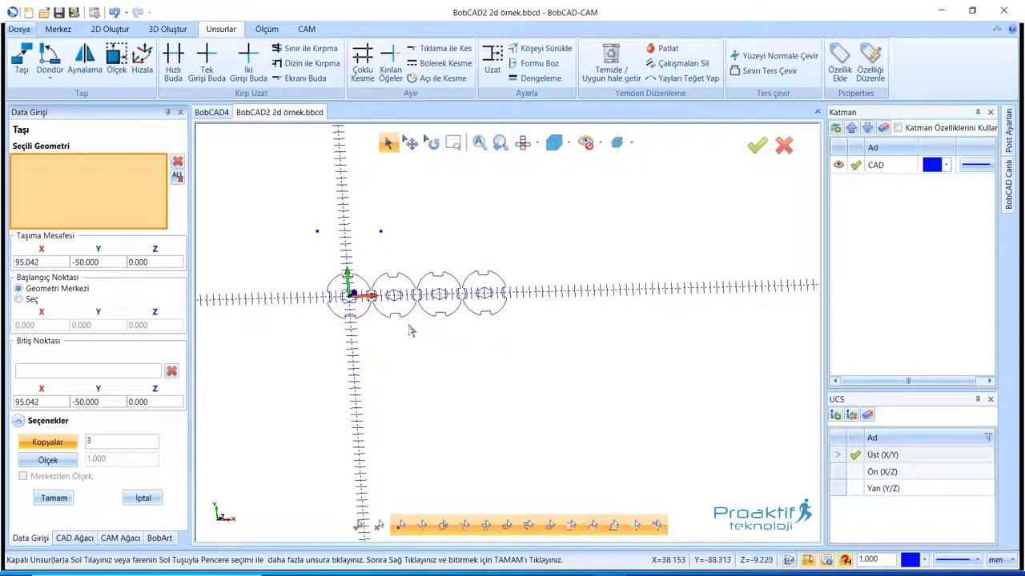
pyautogui.scroll(5, 392, 347)
pyautogui.scroll(-5, 407, 363)
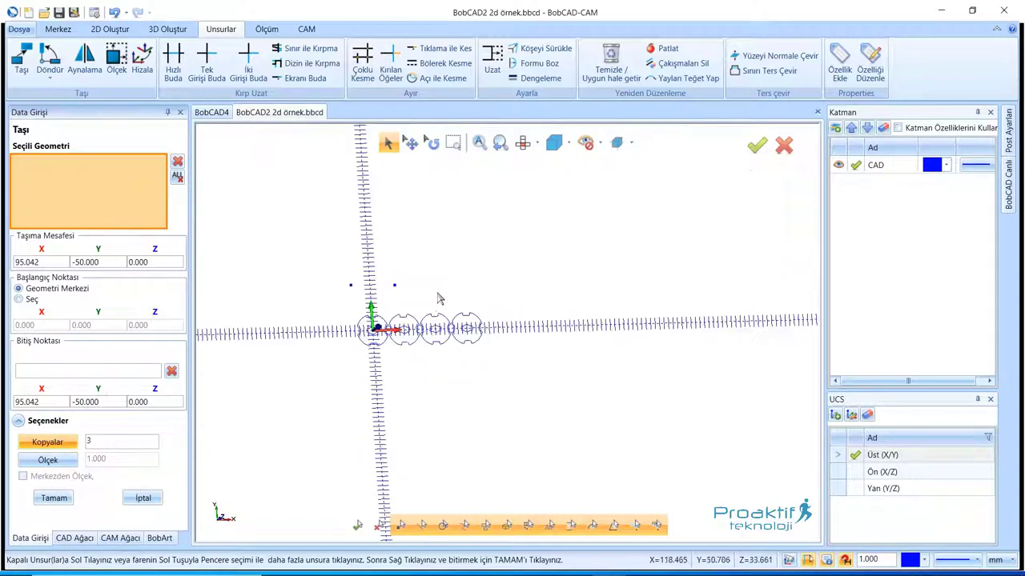
pyautogui.scroll(2, 420, 328)
pyautogui.scroll(2, 507, 310)
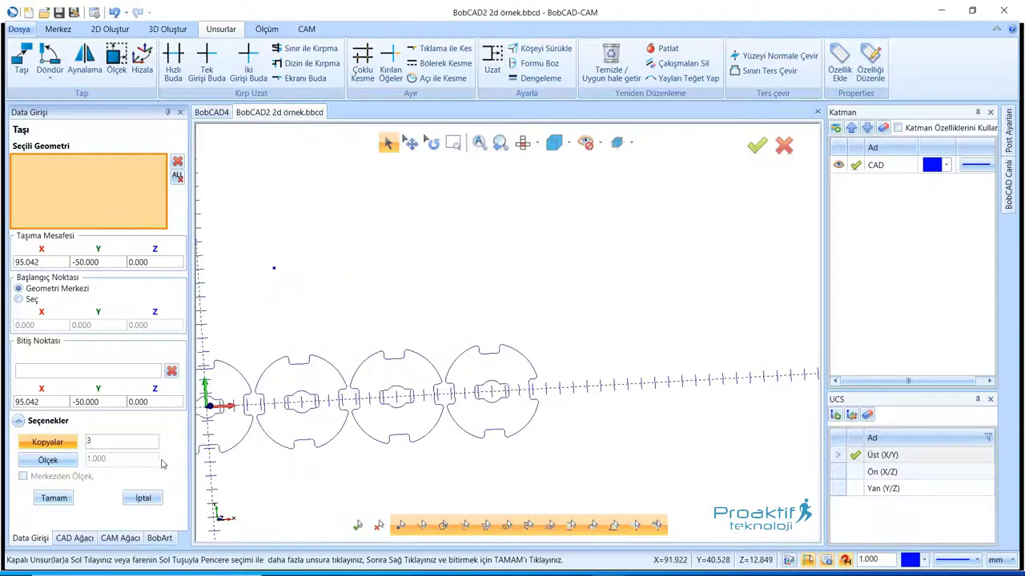
pyautogui.scroll(-2, 498, 280)
pyautogui.moveTo(232, 323); pyautogui.dragTo(588, 432)
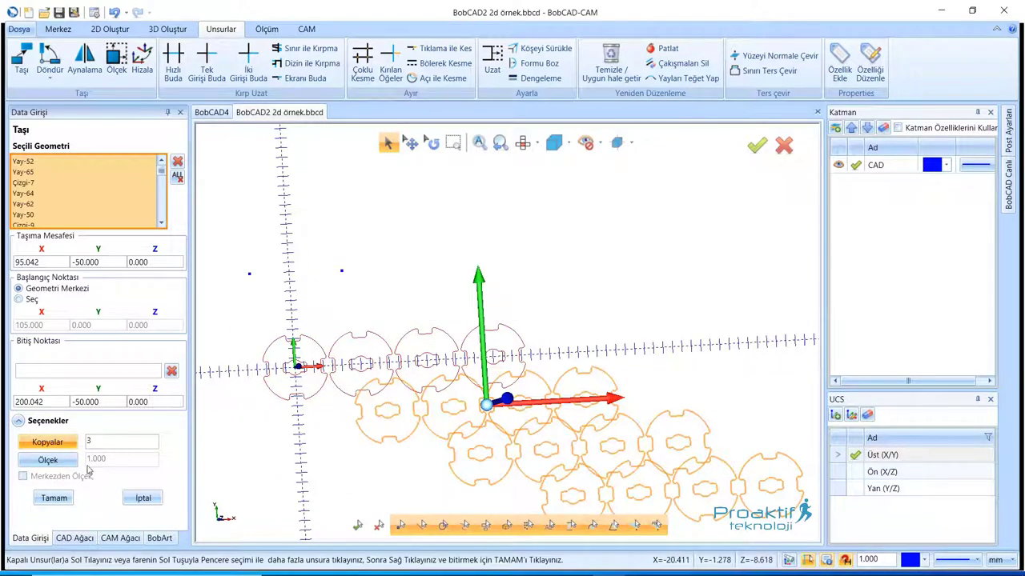
# Step: Set Kopyalar to 0 and turn on Ölçek scaling
pyautogui.write('0')
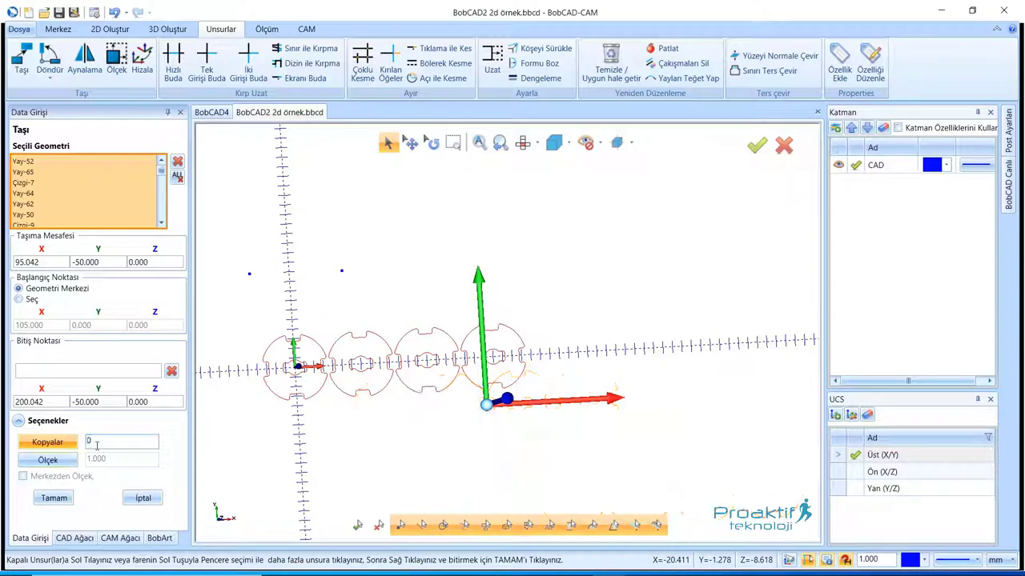
pyautogui.scroll(-1, 505, 364)
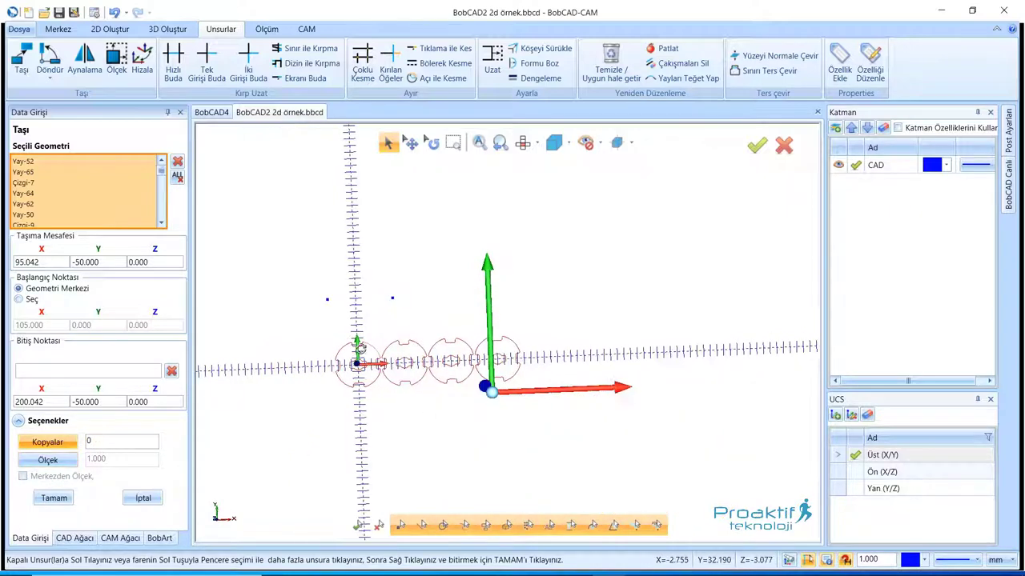
pyautogui.click(48, 460)
pyautogui.moveTo(380, 379); pyautogui.dragTo(500, 334, button='middle')
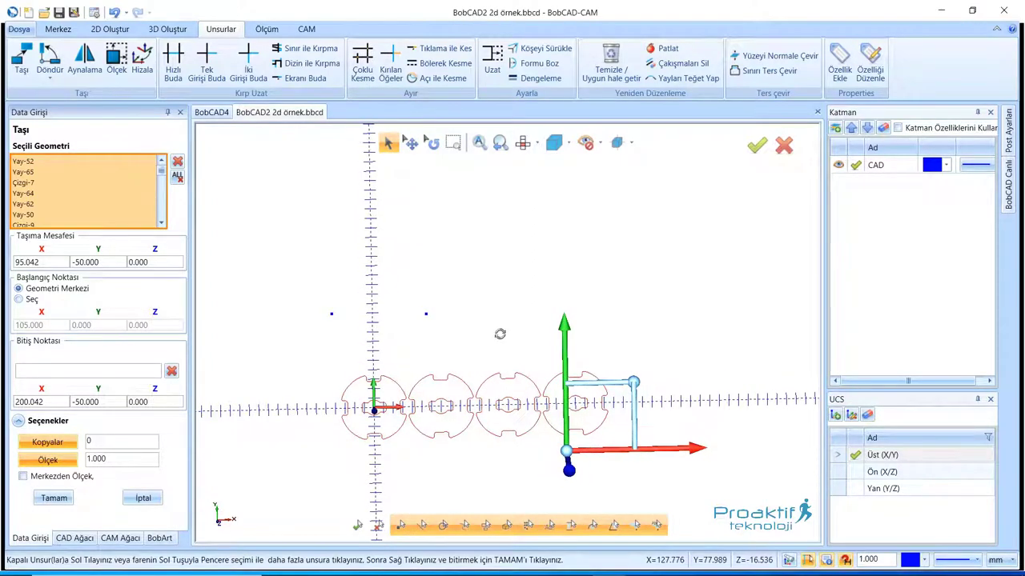
# Step: Set the scale to 3, switch off copies, and orbit to inspect the enlarged parts at 200, -50
pyautogui.doubleClick(119, 461)
pyautogui.write('2')
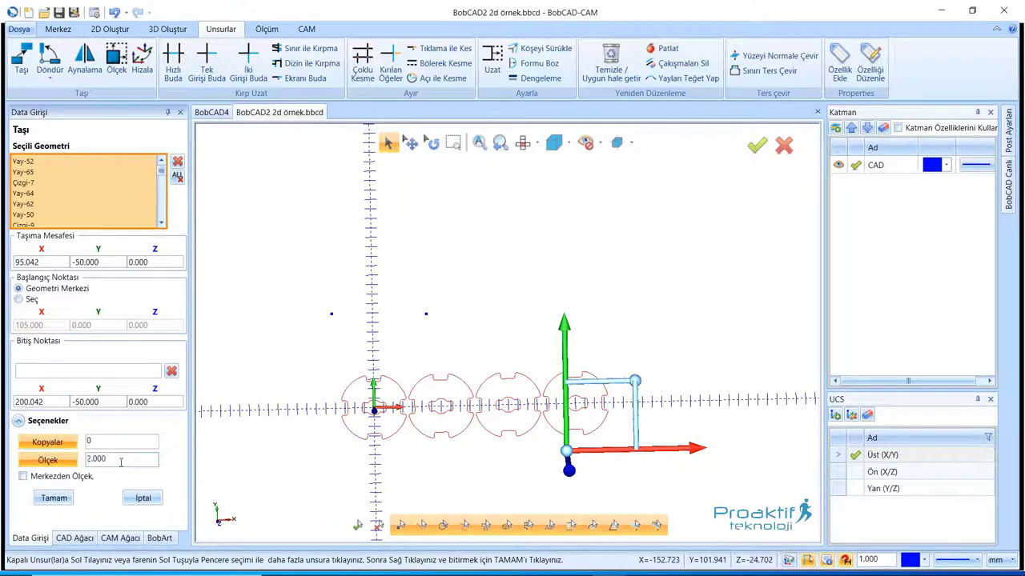
pyautogui.doubleClick(118, 461)
pyautogui.write('3')
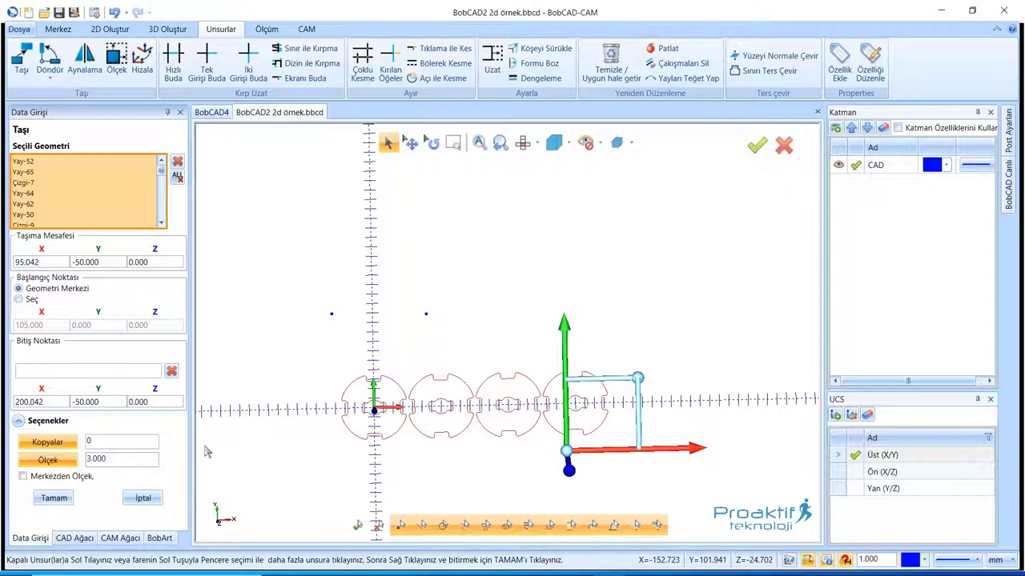
pyautogui.moveTo(500, 372); pyautogui.dragTo(511, 348, button='middle')
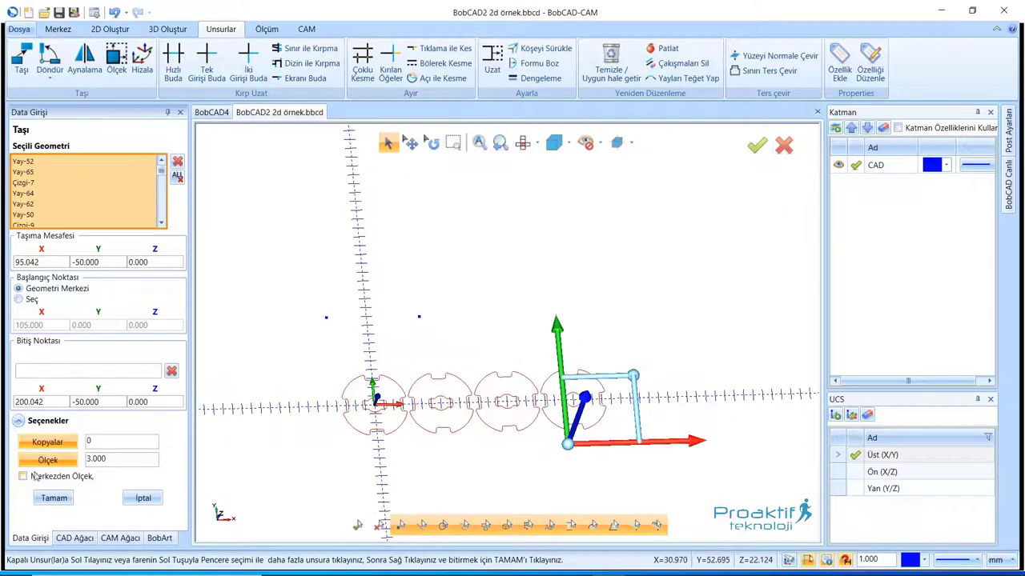
pyautogui.click(36, 444)
pyautogui.moveTo(341, 307); pyautogui.dragTo(335, 340, button='middle')
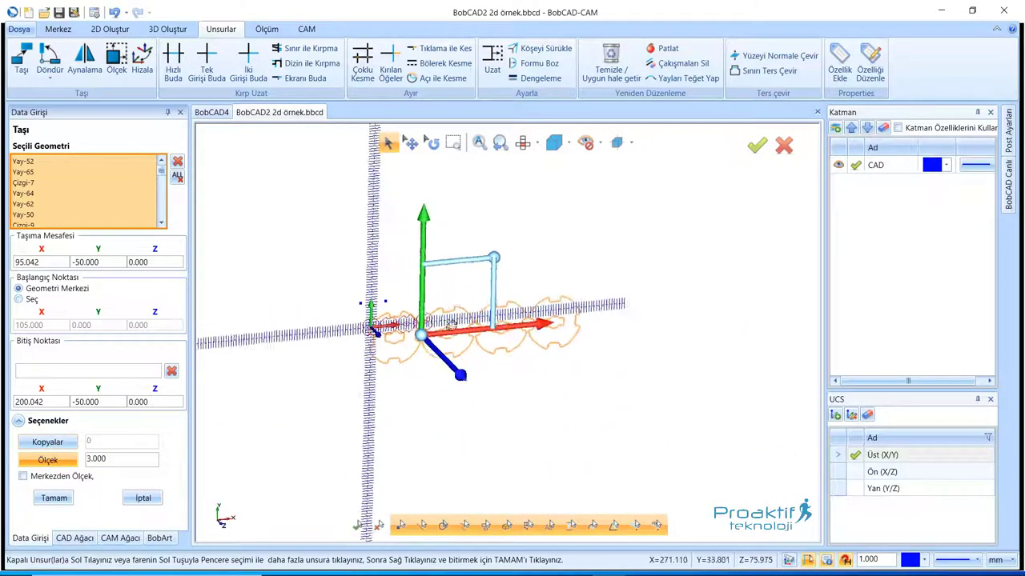
pyautogui.scroll(5, 488, 293)
pyautogui.scroll(-5, 428, 308)
pyautogui.moveTo(405, 320)
pyautogui.mouseDown(button='middle')
pyautogui.moveTo(397, 298)
pyautogui.moveTo(543, 248)
pyautogui.moveTo(490, 288)
pyautogui.moveTo(562, 259)
pyautogui.moveTo(514, 325)
pyautogui.moveTo(548, 331)
pyautogui.moveTo(560, 276)
pyautogui.moveTo(447, 374)
pyautogui.mouseUp(button='middle')
pyautogui.moveTo(366, 413)
pyautogui.mouseDown(button='middle')
pyautogui.moveTo(381, 393)
pyautogui.moveTo(597, 387)
pyautogui.mouseUp(button='middle')
pyautogui.moveTo(482, 385); pyautogui.dragTo(282, 390, button='middle')
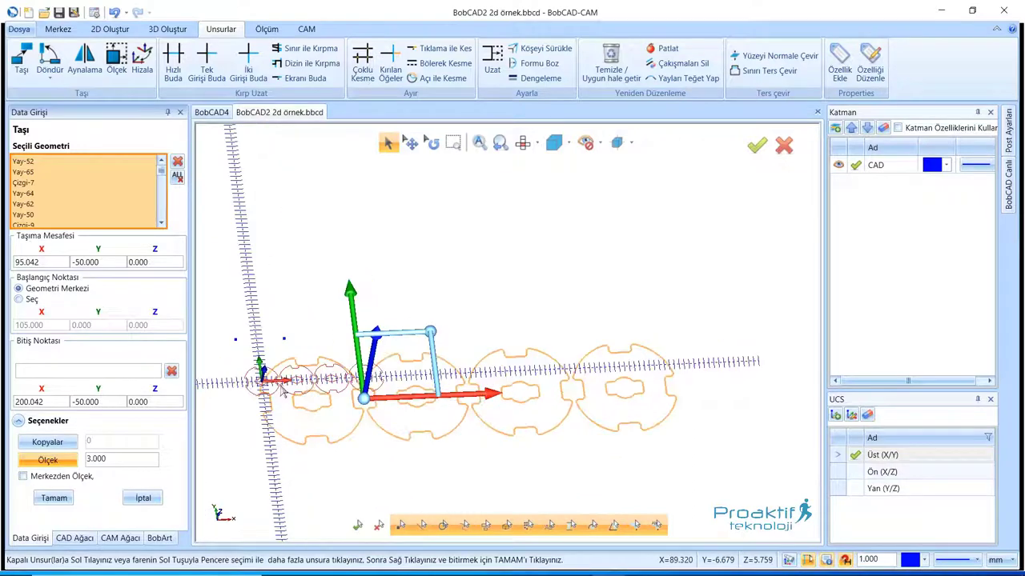
# Step: Apply Ölçek 0.5 with Merkezden Ölçek ticked so each of the four parts shrinks about its centre
pyautogui.tripleClick(143, 461)
pyautogui.write('0')
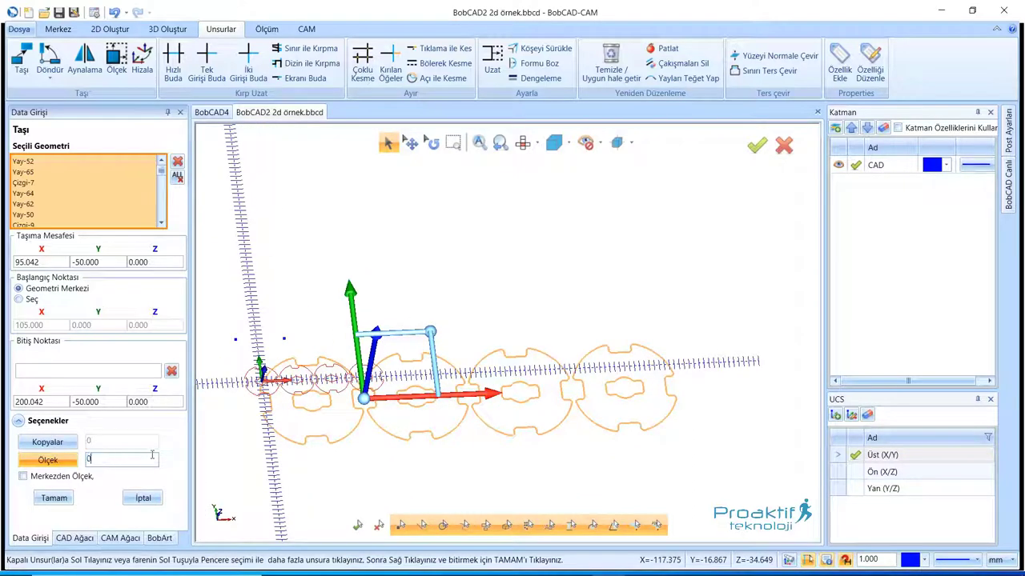
pyautogui.write('.5')
pyautogui.press('Return')
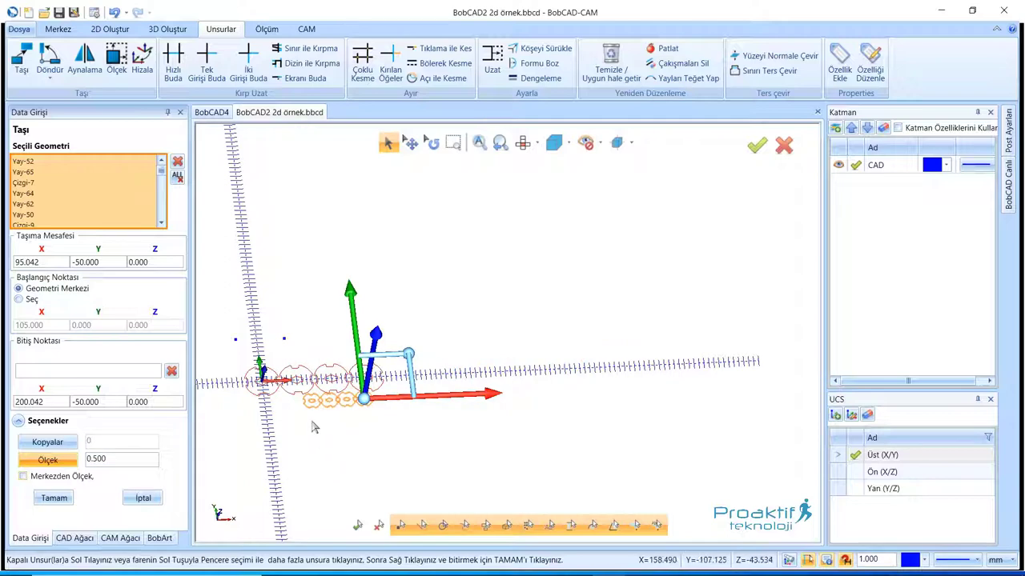
pyautogui.moveTo(314, 428)
pyautogui.mouseDown(button='middle')
pyautogui.moveTo(360, 419)
pyautogui.moveTo(337, 384)
pyautogui.moveTo(246, 404)
pyautogui.mouseUp(button='middle')
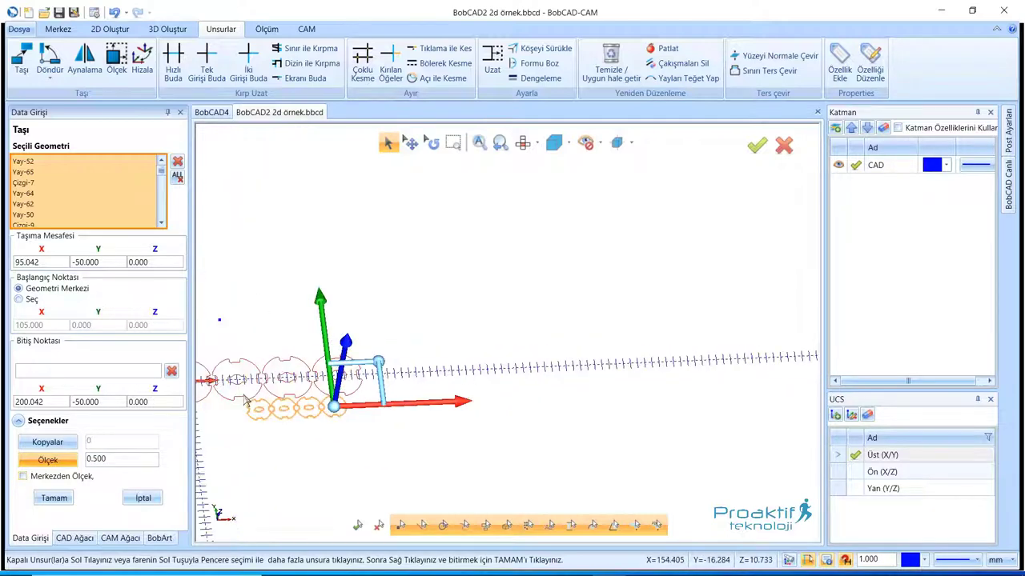
pyautogui.scroll(2, 246, 400)
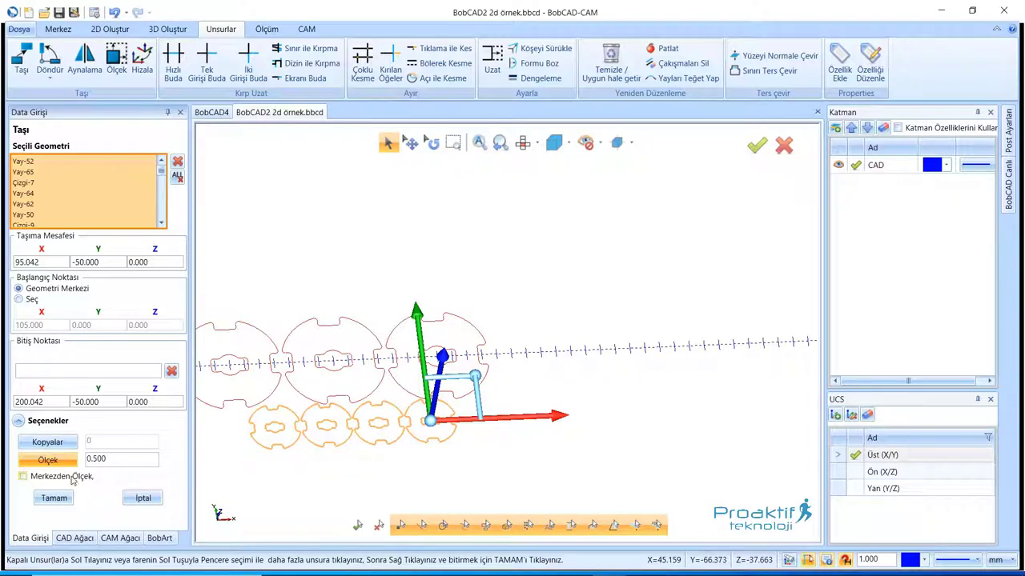
pyautogui.click(47, 478)
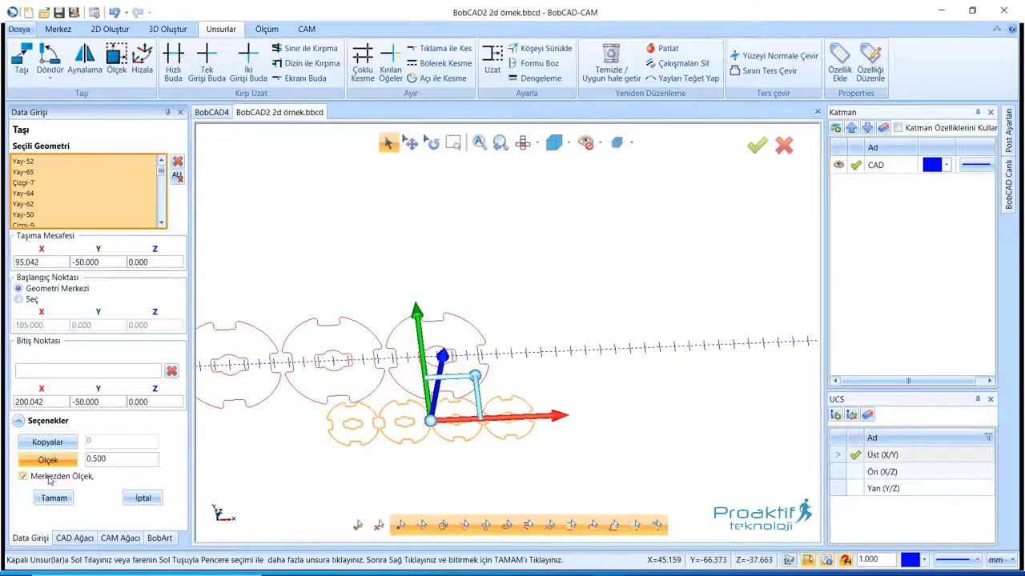
pyautogui.scroll(-1, 426, 394)
pyautogui.scroll(-1, 421, 385)
pyautogui.scroll(-1, 415, 376)
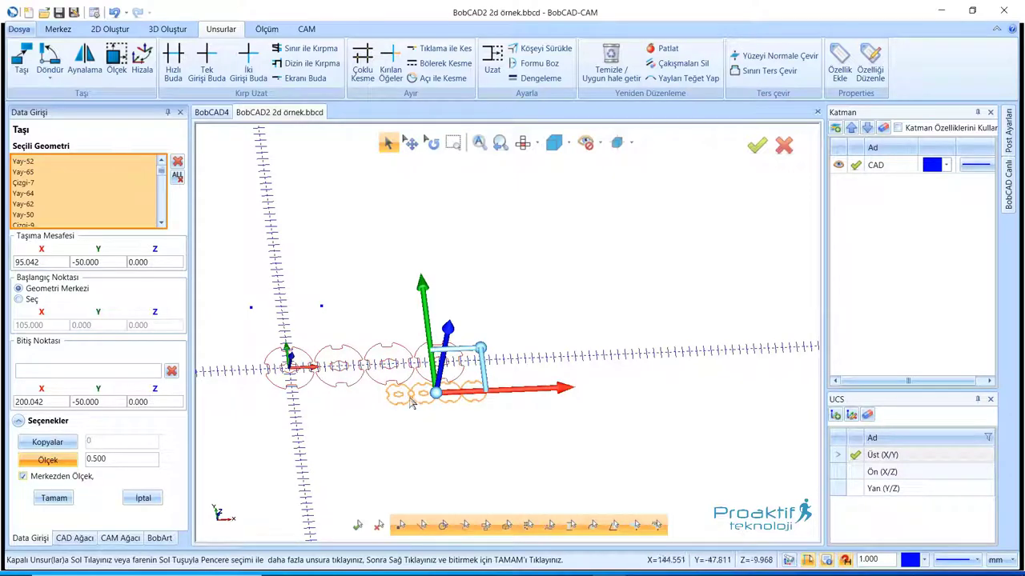
pyautogui.scroll(1, 447, 400)
pyautogui.scroll(1, 431, 393)
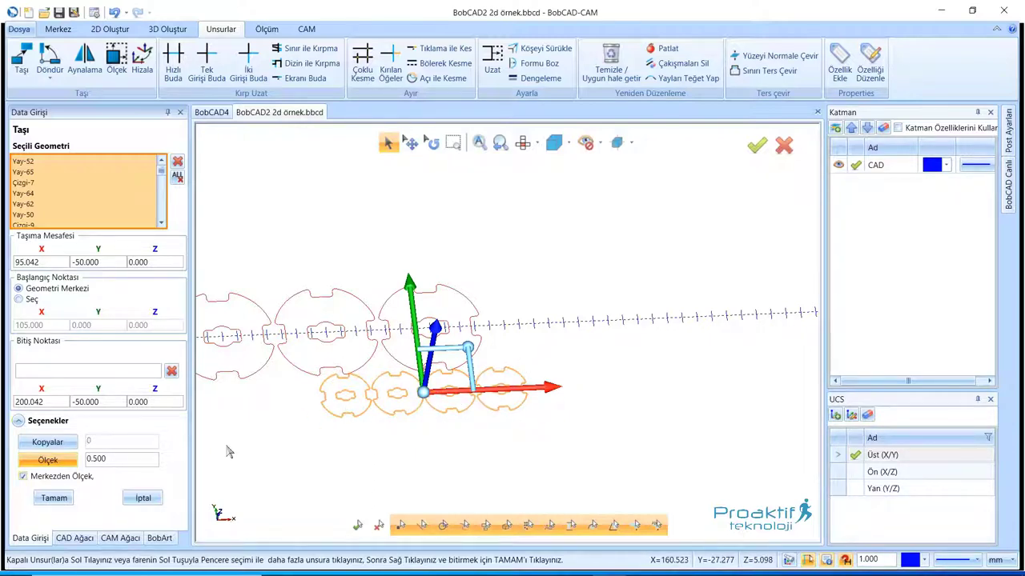
pyautogui.moveTo(228, 453); pyautogui.dragTo(452, 384, button='middle')
pyautogui.moveTo(414, 275)
pyautogui.mouseDown(button='middle')
pyautogui.moveTo(443, 284)
pyautogui.moveTo(471, 276)
pyautogui.mouseUp(button='middle')
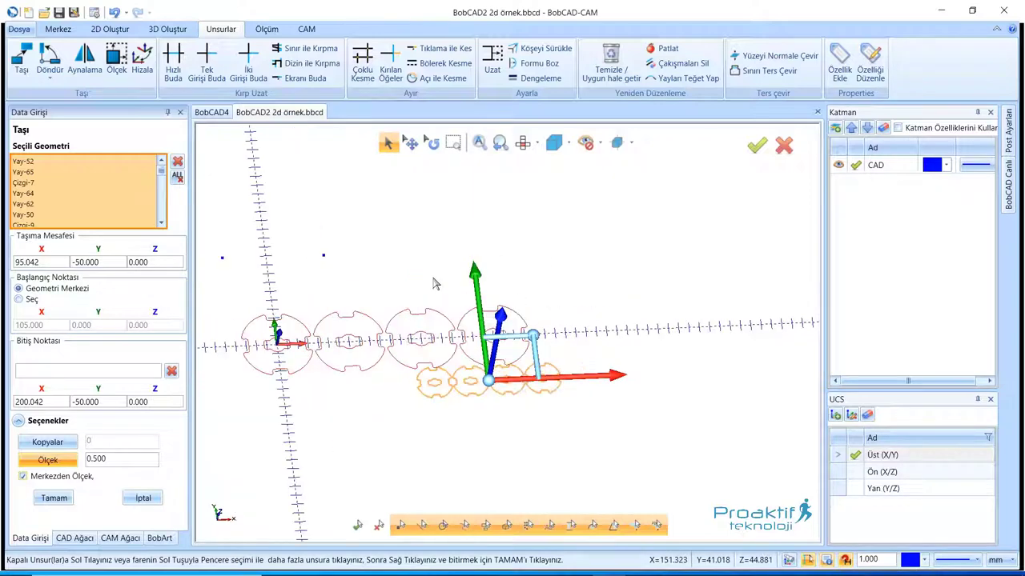
pyautogui.click(77, 500)
pyautogui.moveTo(507, 304)
pyautogui.mouseDown(button='middle')
pyautogui.moveTo(524, 281)
pyautogui.moveTo(501, 301)
pyautogui.moveTo(485, 295)
pyautogui.mouseUp(button='middle')
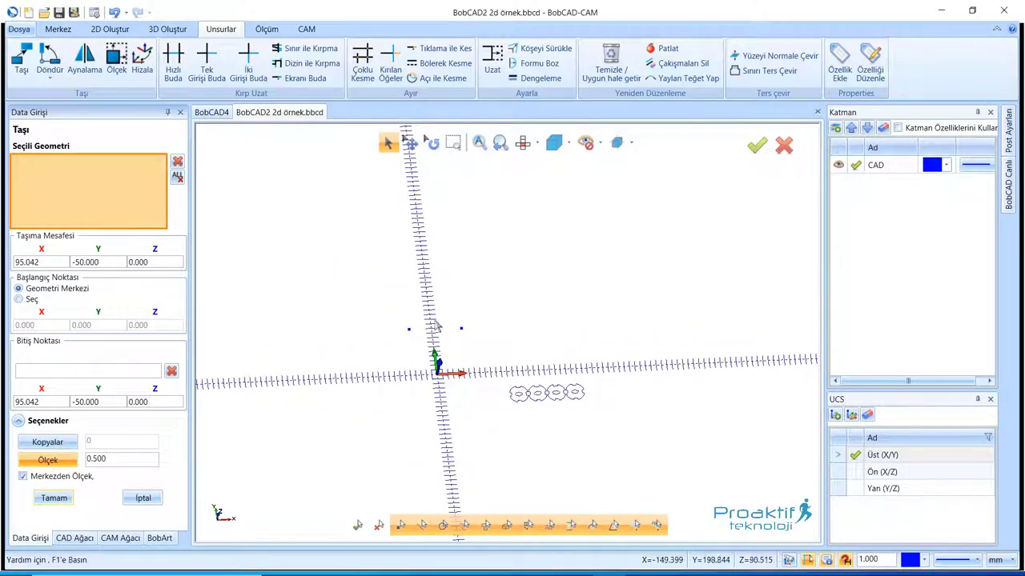
pyautogui.scroll(2, 528, 387)
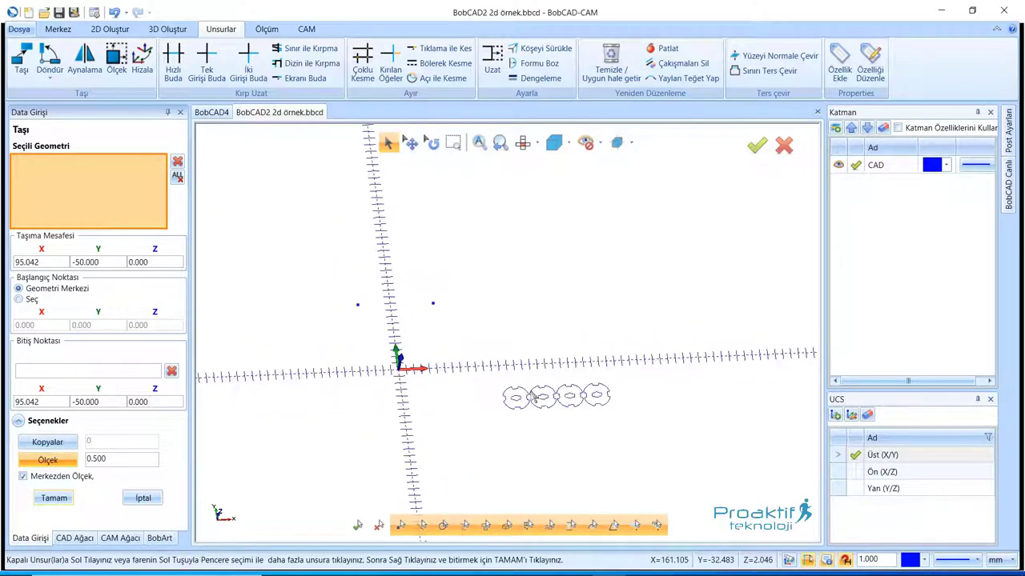